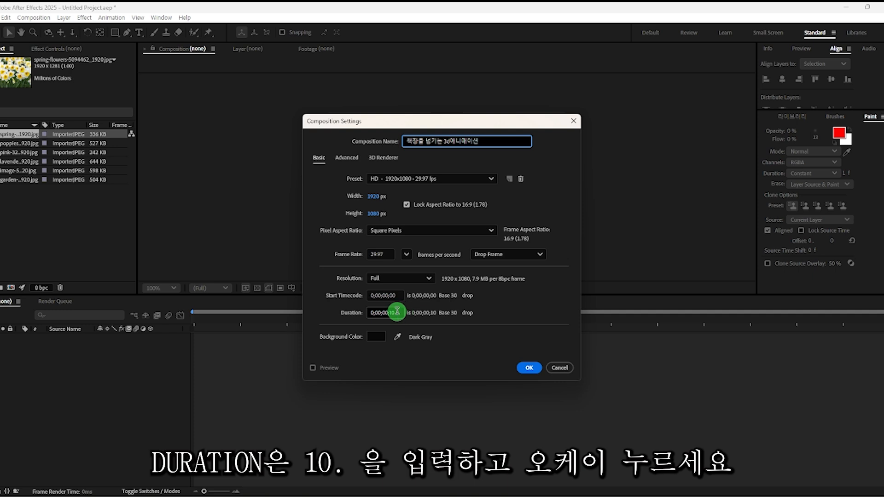
Create the composition with a 10-second duration and place the spring-flowers image in its timeline.
type("10")
left_click(530, 367)
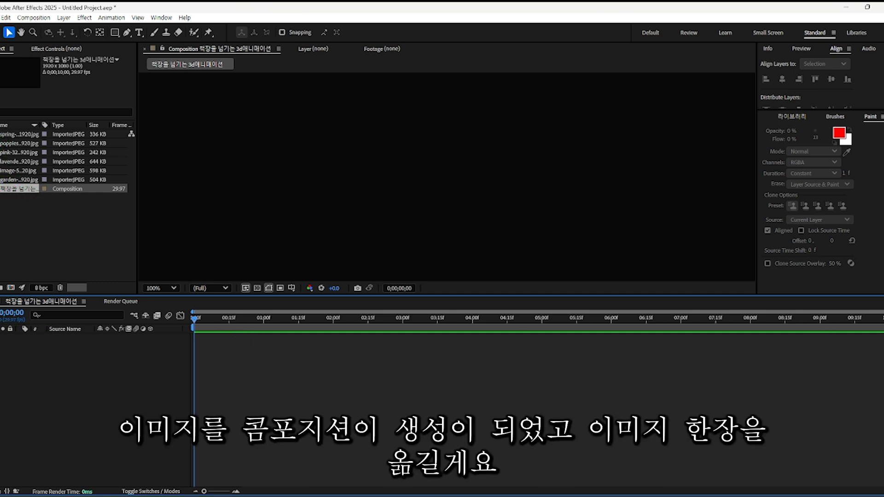
left_click(5, 134)
left_click_drag(21, 204, 35, 349)
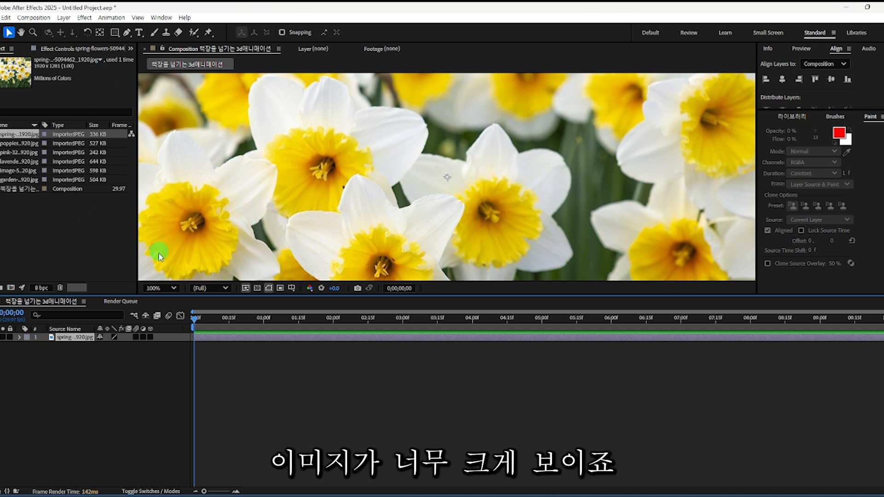
Fit the whole composition in the viewer, expand the spring-flowers layer's Transform properties and make it a 3D layer.
left_click(174, 289)
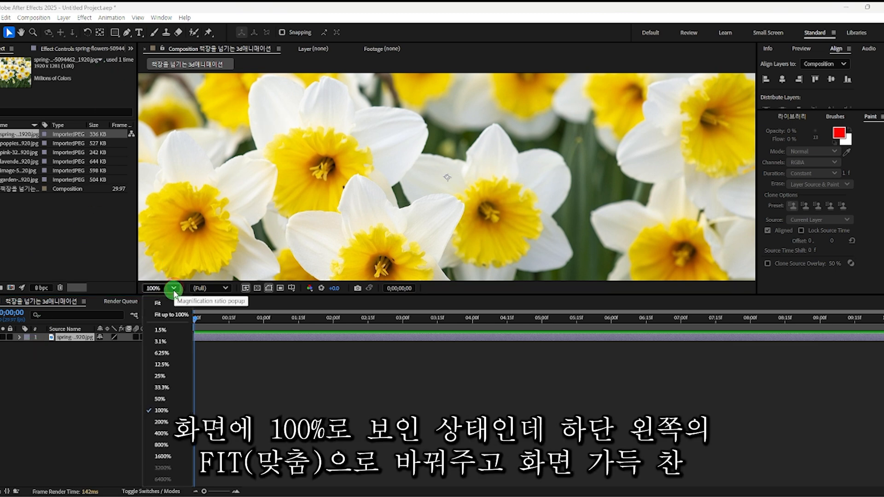
left_click(170, 303)
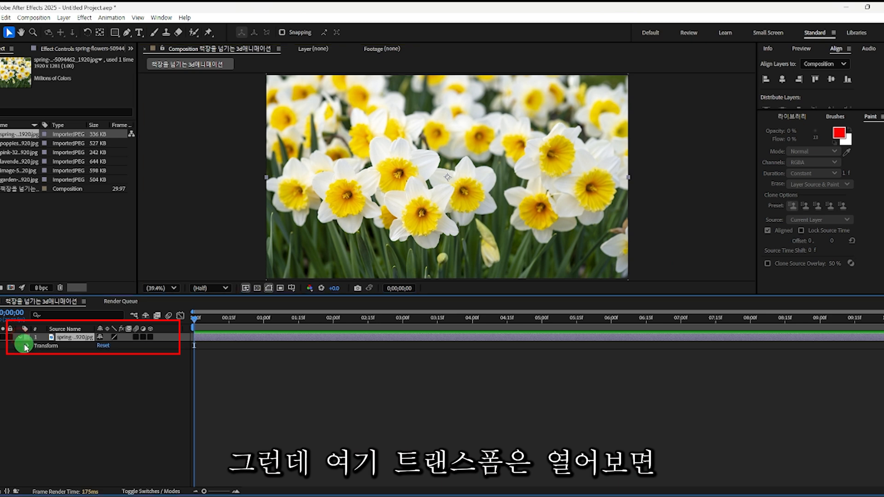
left_click(27, 346)
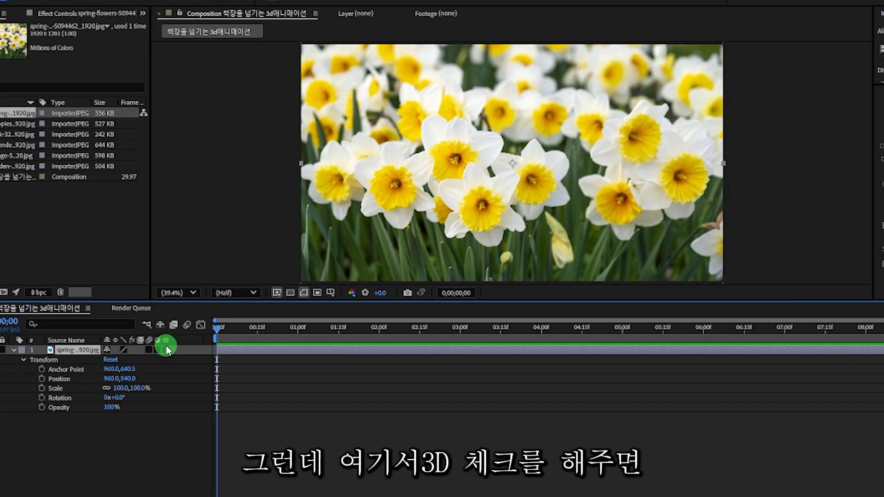
left_click(165, 351)
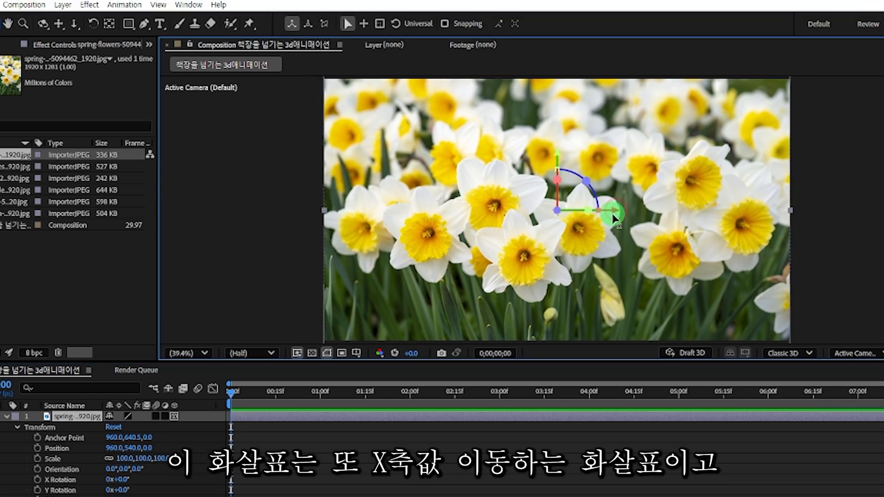
Try moving the spring-flowers layer 25 px down along the Y axis and undo the move.
mouse_move(558, 157)
left_mouse_down()
mouse_move(557, 135)
mouse_move(559, 174)
mouse_move(559, 162)
left_mouse_up()
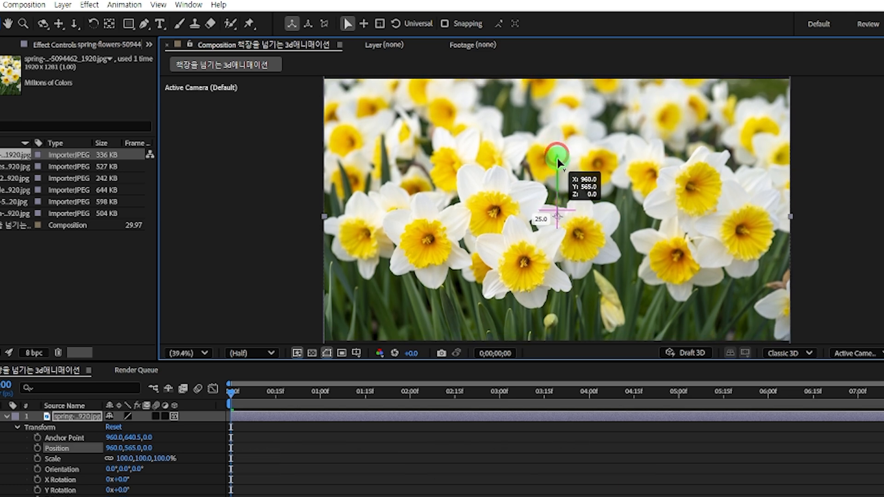
key("ctrl+z")
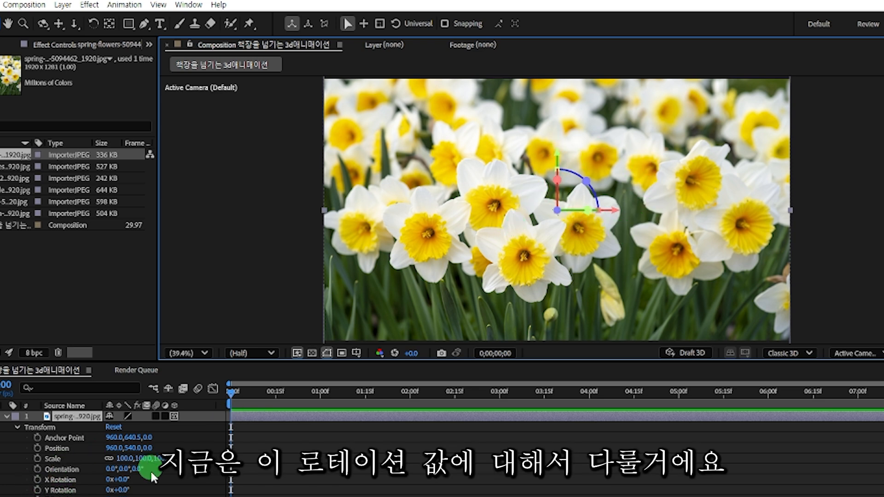
At the start of the timeline, try out the layer's Y and X Rotation and return both to 0°.
left_click(232, 393)
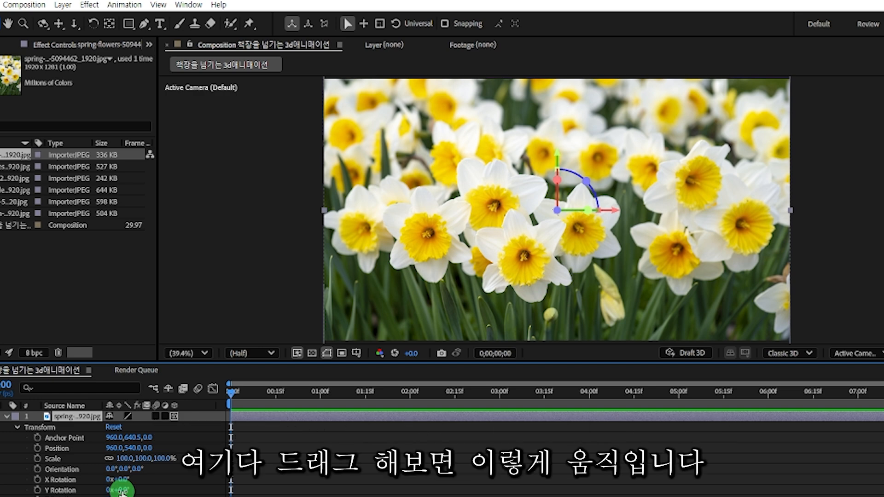
mouse_move(122, 490)
left_mouse_down()
mouse_move(180, 492)
mouse_move(123, 491)
left_mouse_up()
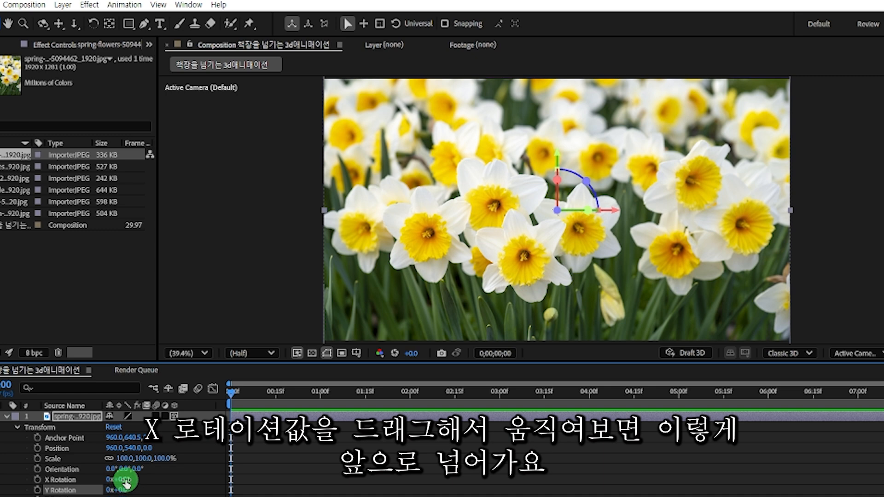
left_click_drag(124, 479, 105, 480)
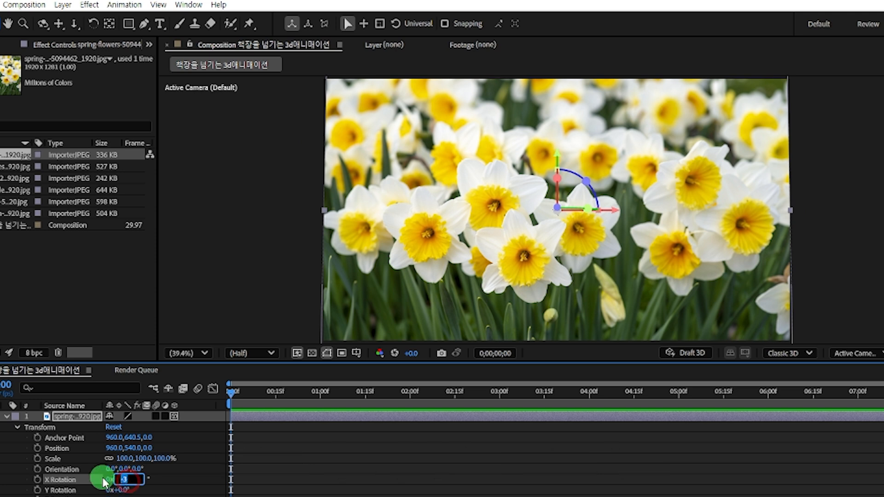
type("0")
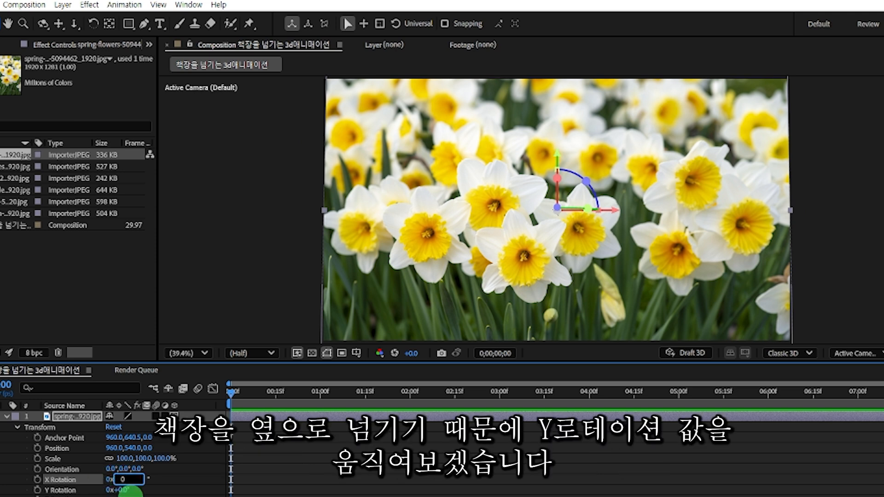
left_click(122, 490)
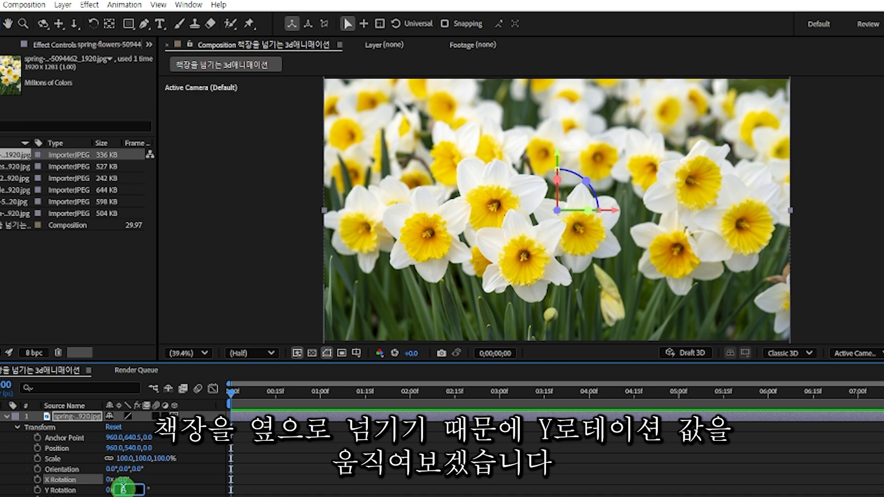
left_click(174, 492)
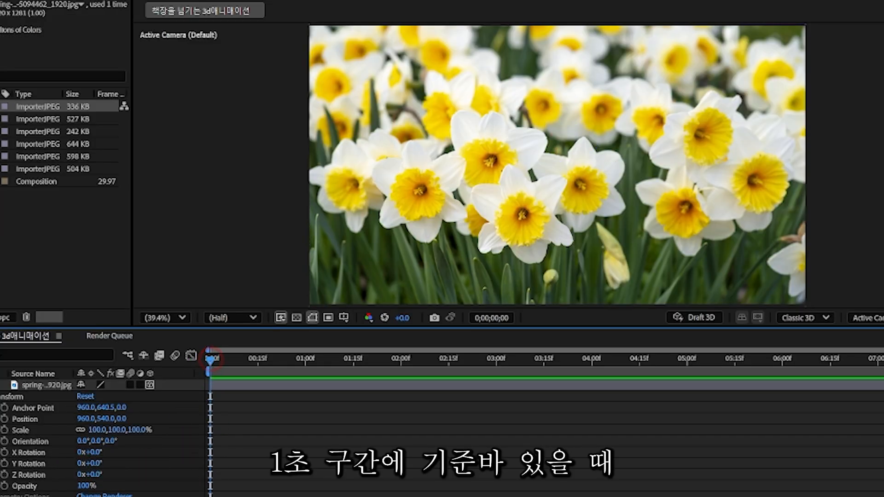
Keyframe the layer's Y Rotation at 0° at 0 seconds and at 90° at 2 seconds.
left_click(6, 464)
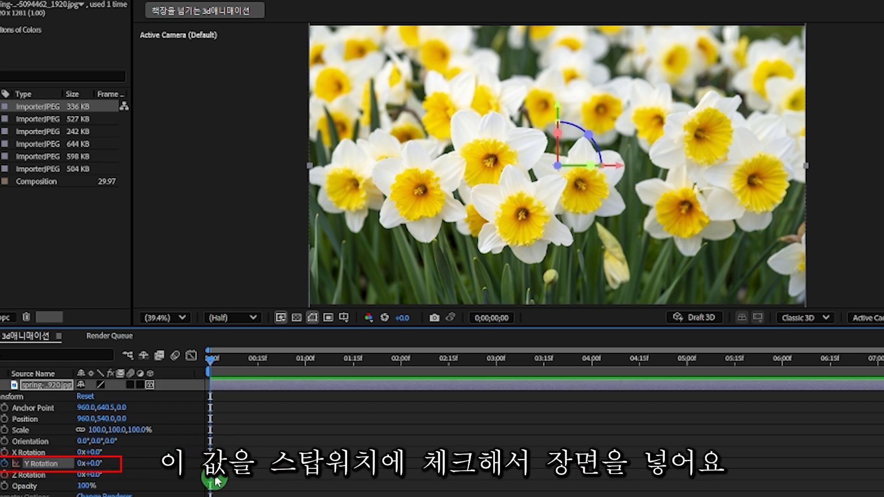
left_click(402, 362)
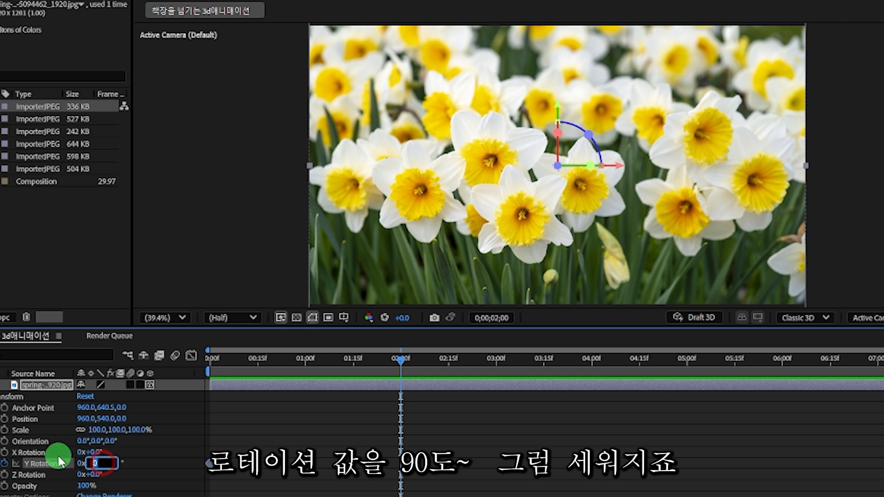
type("0")
key("Return")
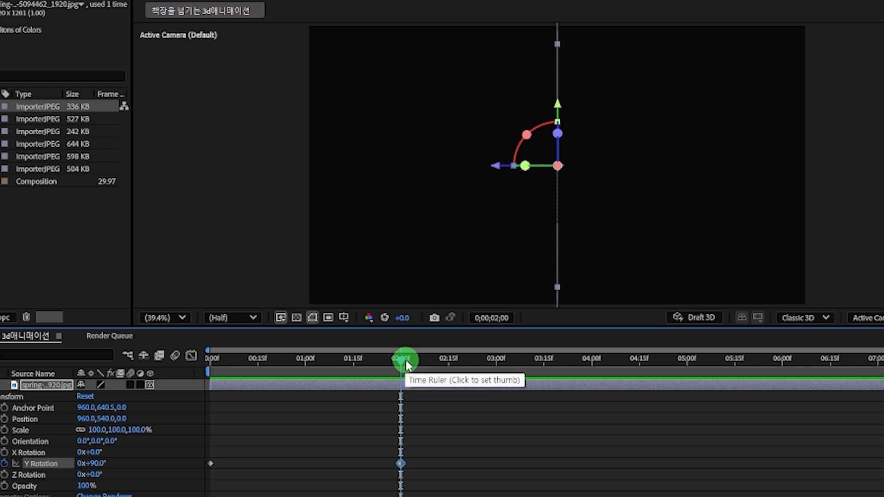
Add a Y Rotation keyframe of 180° at the 4-second mark.
left_click(591, 362)
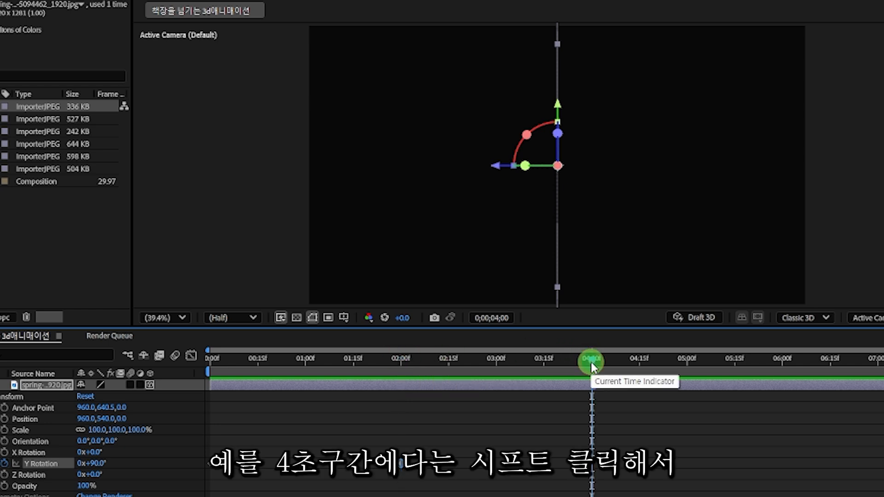
left_click_drag(94, 464, 156, 468)
left_click(98, 465)
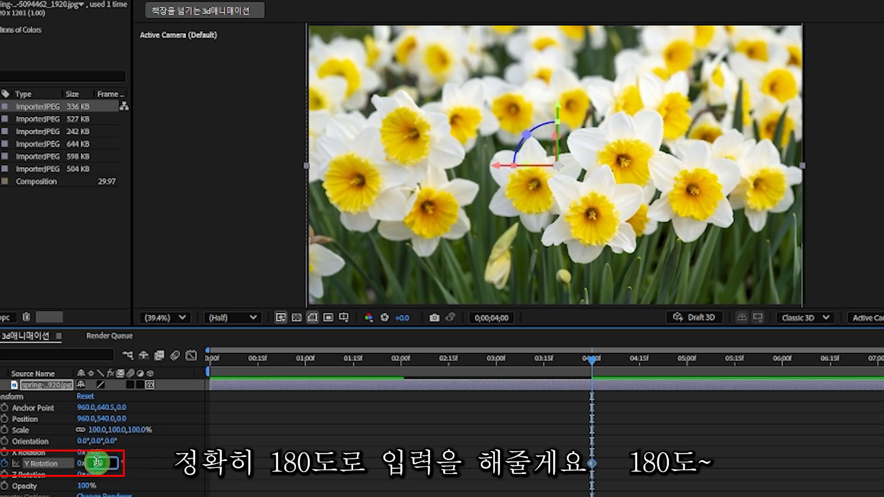
type("18")
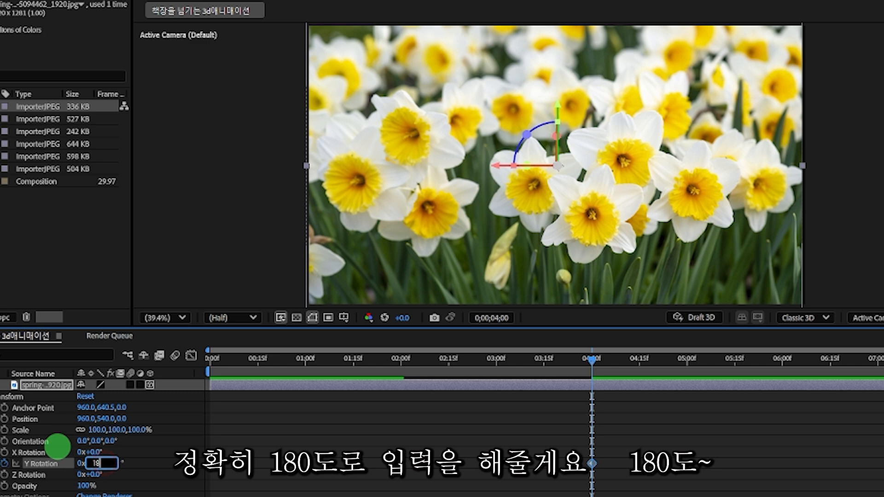
type("0")
key("Return")
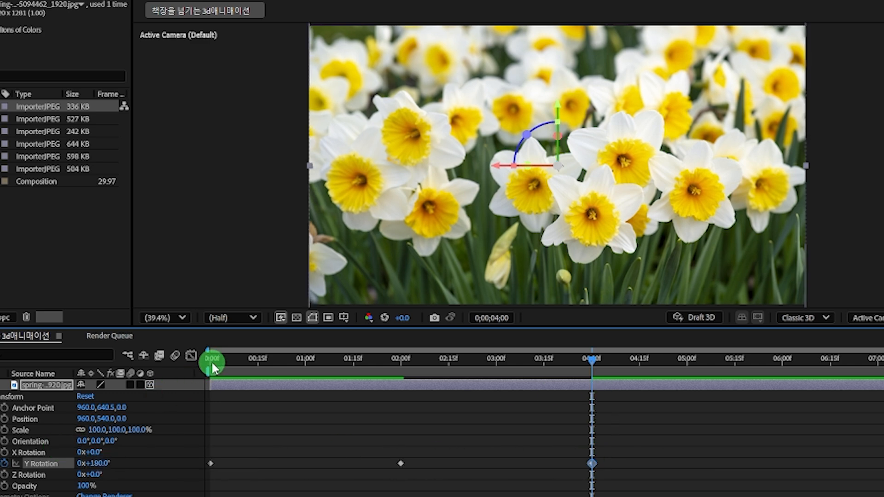
Preview the rotation animation from 0 seconds to past the last keyframe.
left_click(211, 359)
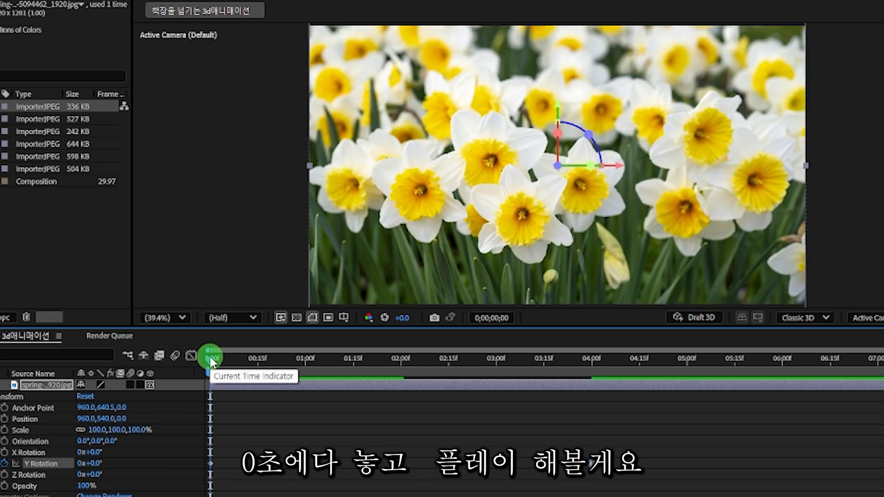
key("space")
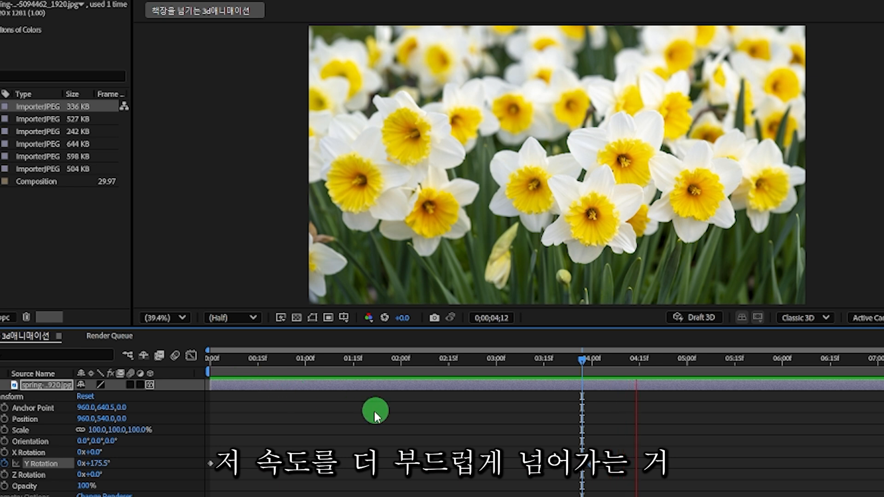
key("space")
Select the three Y Rotation keyframes, look at their curve in the Graph Editor and return to the layer view.
left_click_drag(615, 482, 196, 445)
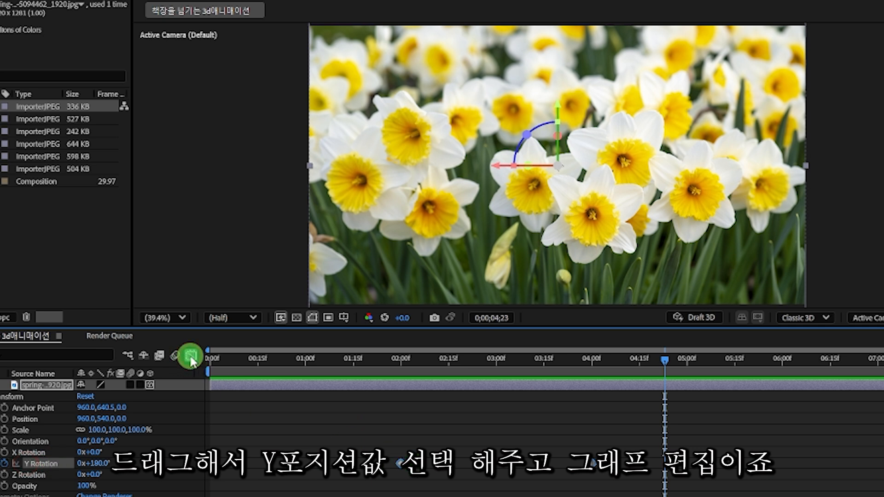
key("F9")
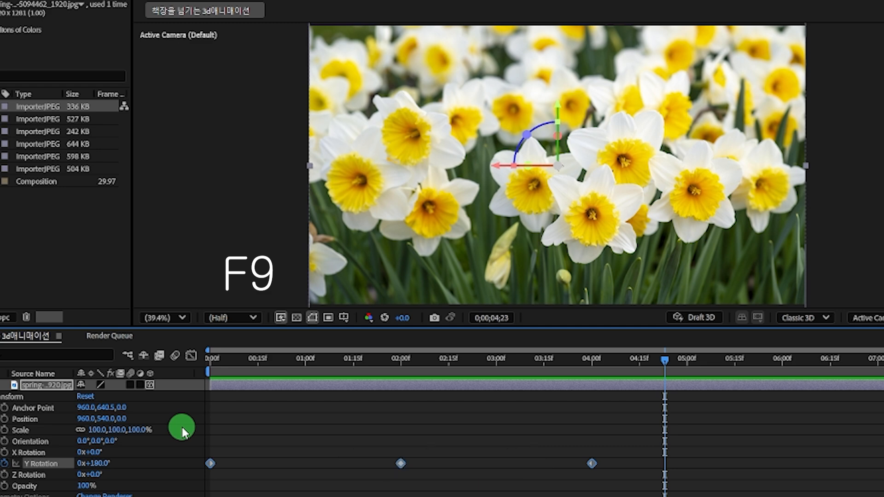
left_click(191, 356)
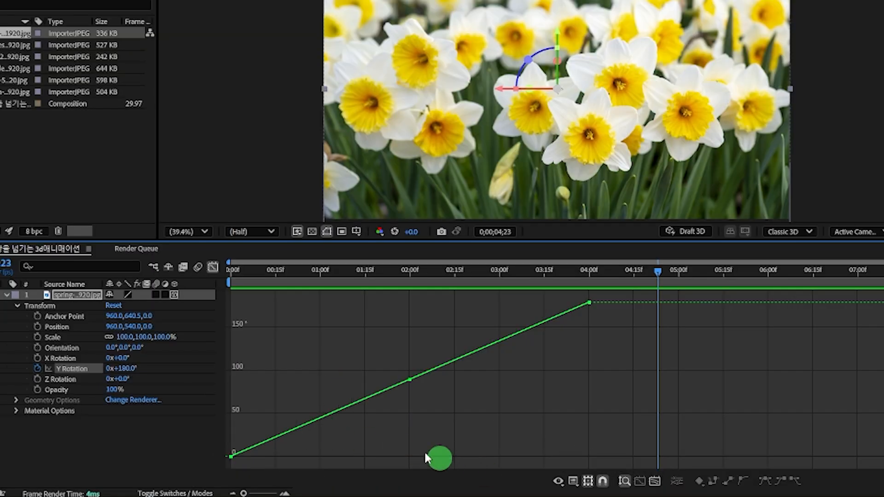
left_click(68, 373)
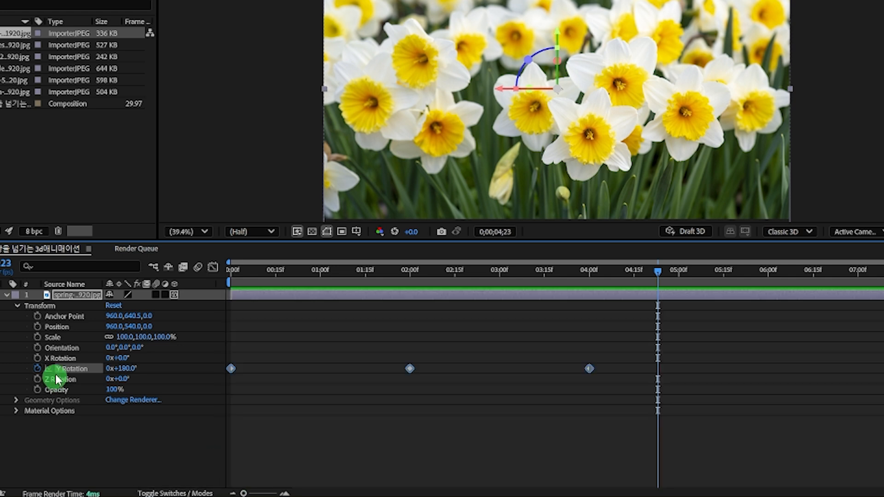
key("shift+F3")
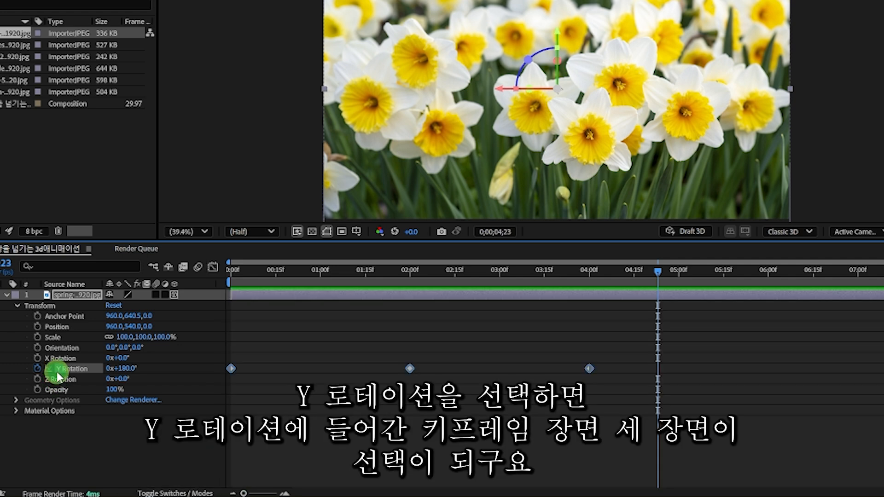
Apply Easy Ease to all three Y Rotation keyframes in the Graph Editor.
left_click(212, 268)
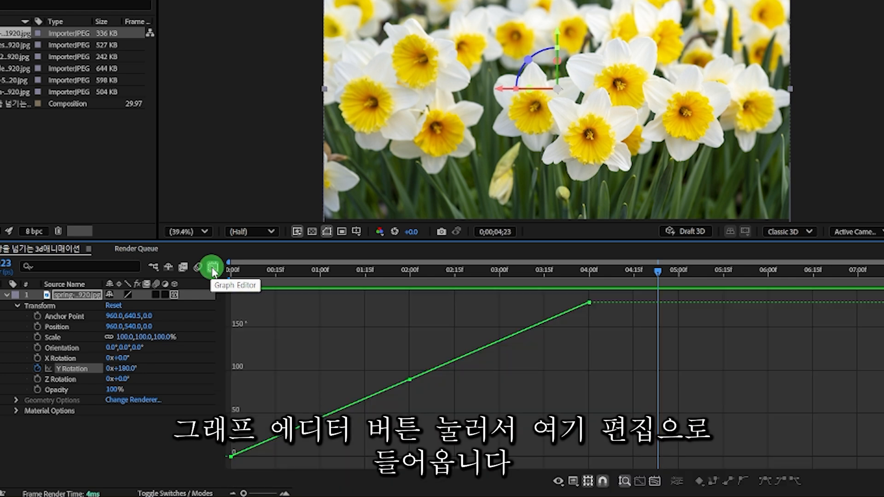
left_click(61, 373)
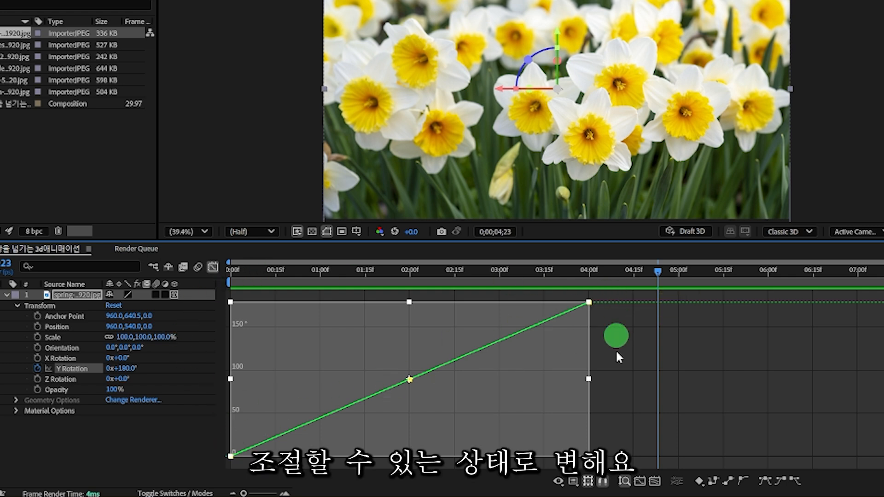
left_click(766, 482)
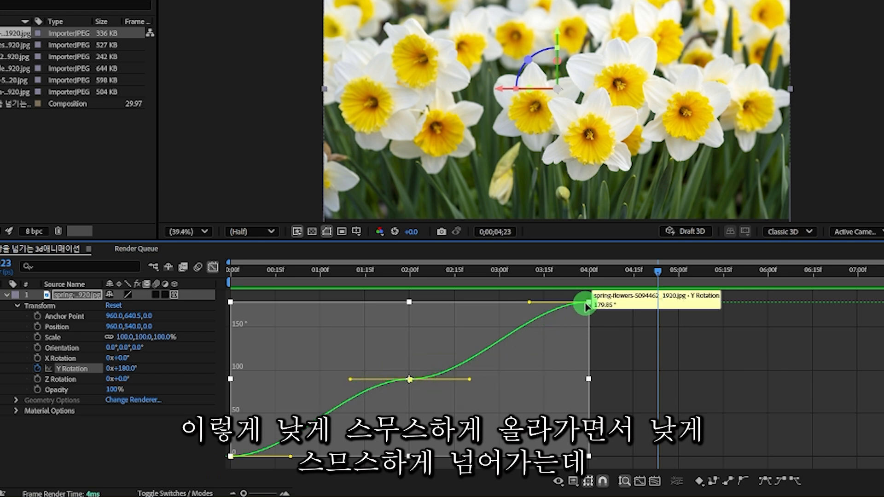
Extend the incoming handles of the 2 s and 4 s keyframes back to about 0:08f and 2:08f, tilted slightly upward, and leave the Graph Editor.
left_click_drag(351, 383, 292, 381)
left_click_drag(473, 302, 449, 315)
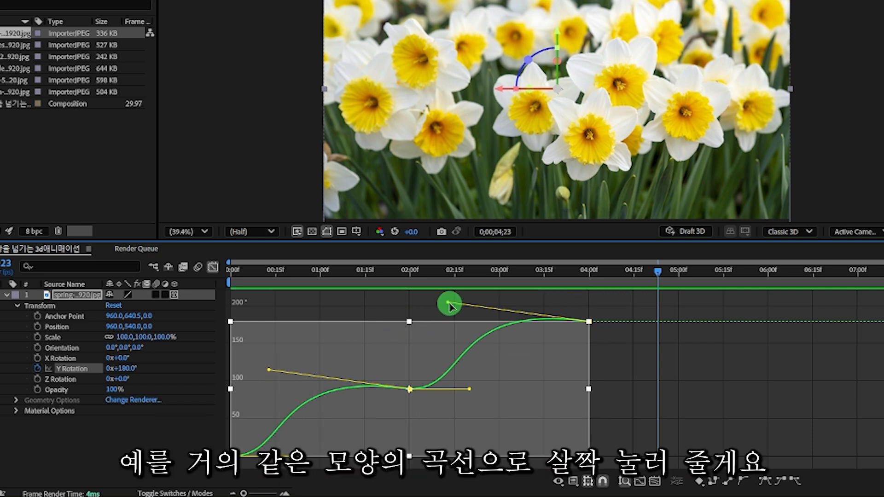
mouse_move(445, 303)
left_mouse_down()
mouse_move(457, 303)
mouse_move(434, 305)
left_mouse_up()
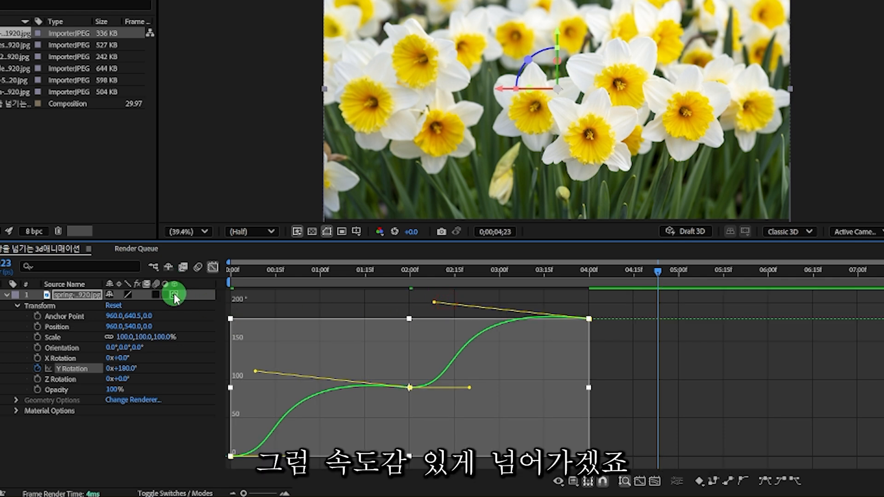
left_click(198, 267)
left_click(213, 267)
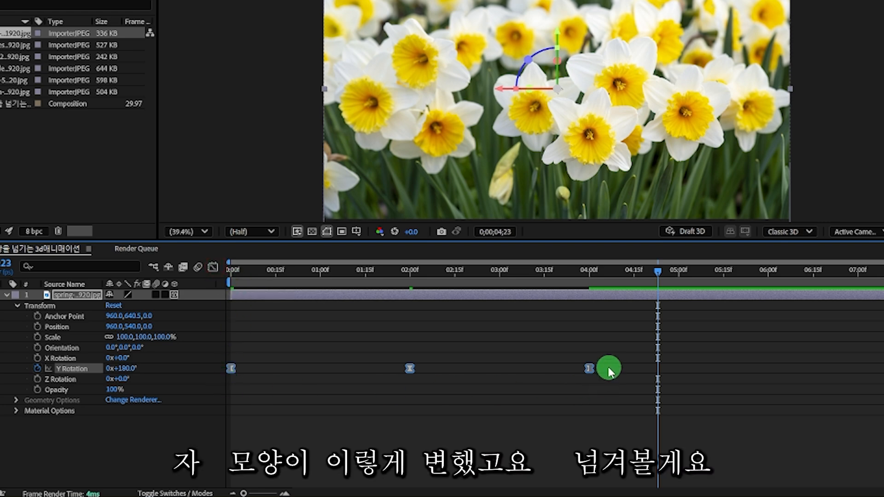
Preview the eased page-turn rotation from the start of the timeline.
left_click(231, 272)
key("space")
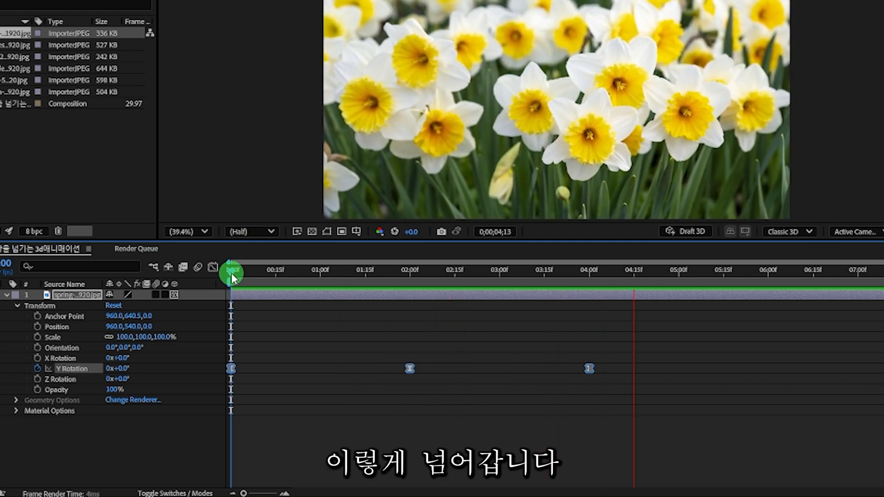
Undo the handle adjustments and the Easy Ease on the three Y Rotation keyframes, and leave the Graph Editor.
key("space")
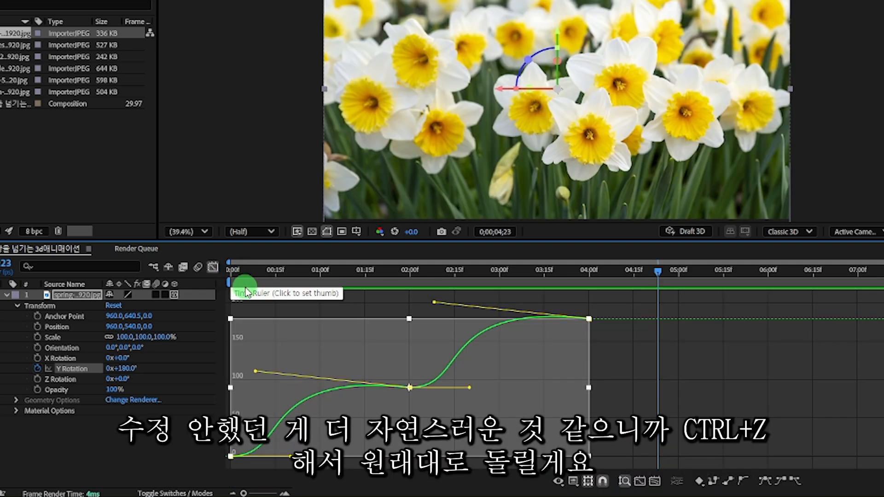
key("ctrl+z")
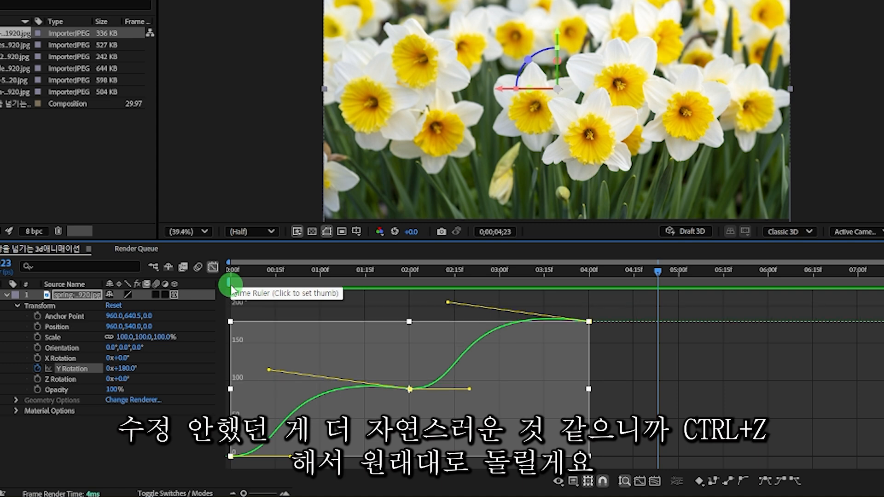
key("ctrl+z")
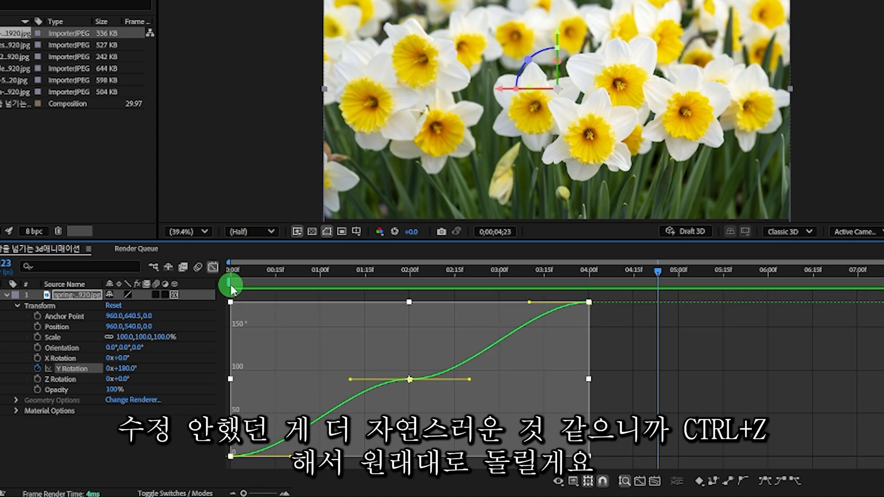
key("ctrl+z")
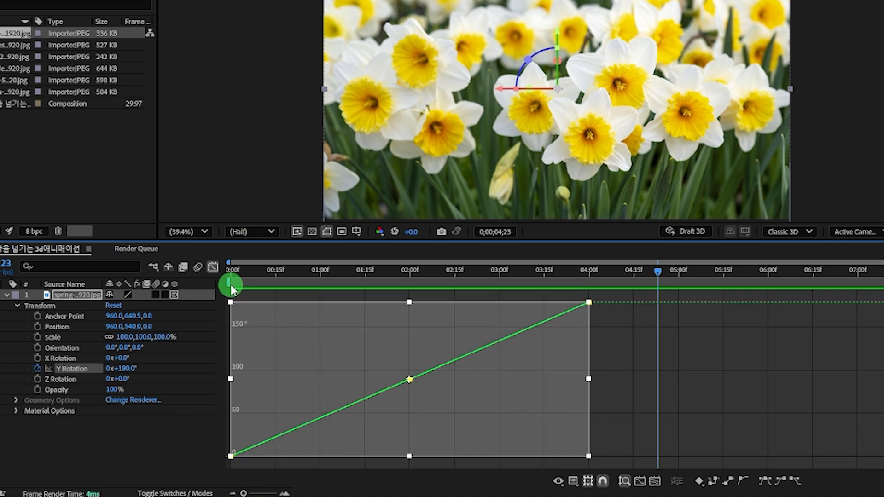
left_click(213, 267)
Preview the linear Y Rotation page turn from the start of the timeline and return to the first frame.
left_click(231, 270)
key("space")
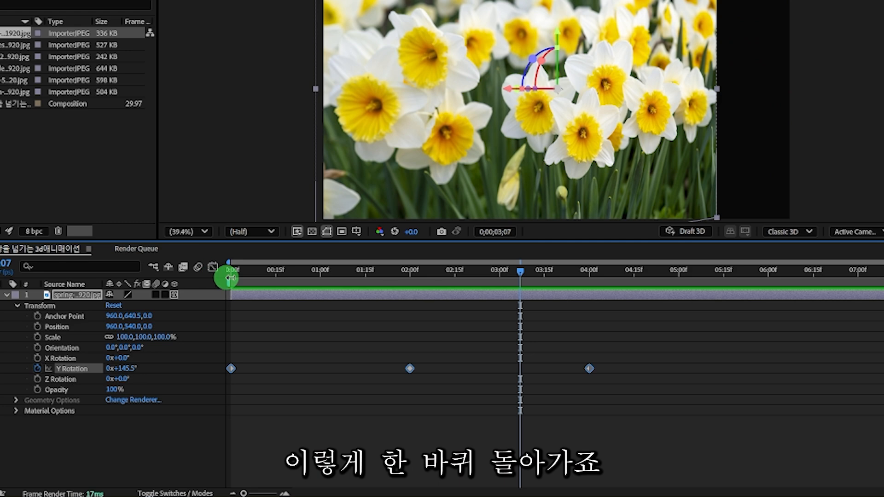
left_click(231, 273)
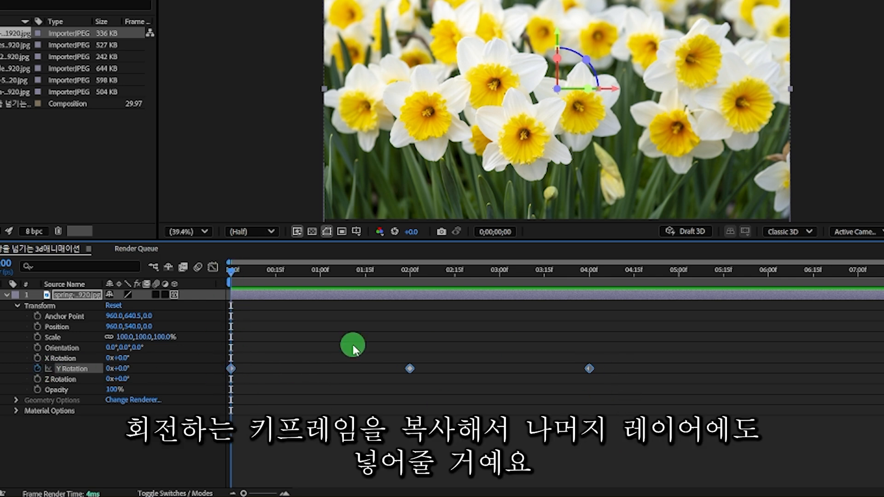
Clear the keyframe selection and add the poppies image to the composition as a layer above the daffodil (spring) layer.
left_click_drag(615, 398, 210, 350)
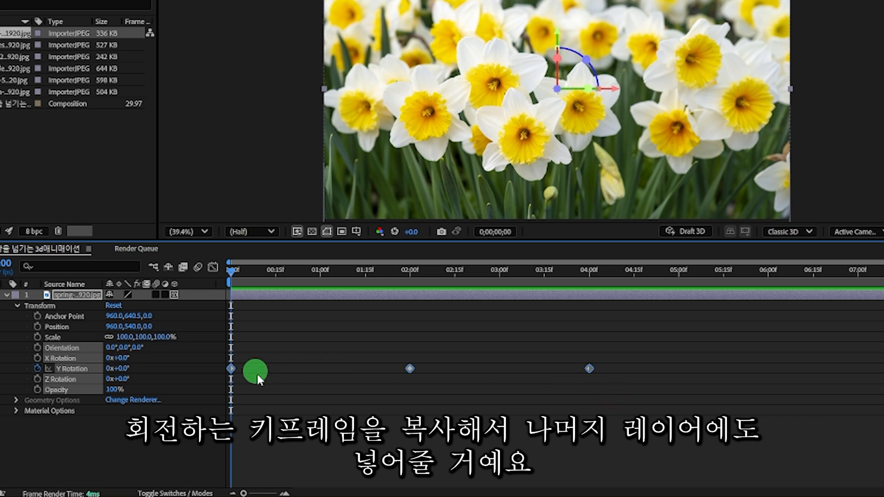
left_click(257, 422)
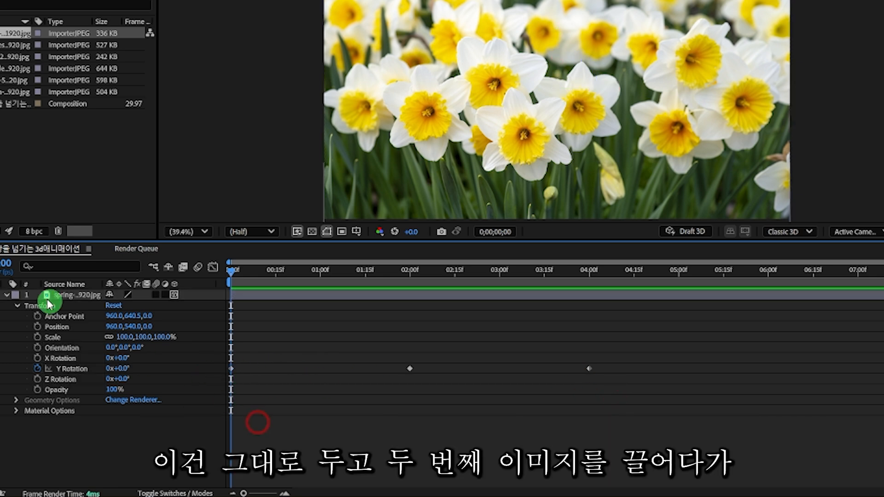
left_click_drag(6, 45, 10, 242)
left_click_drag(3, 285, 5, 296)
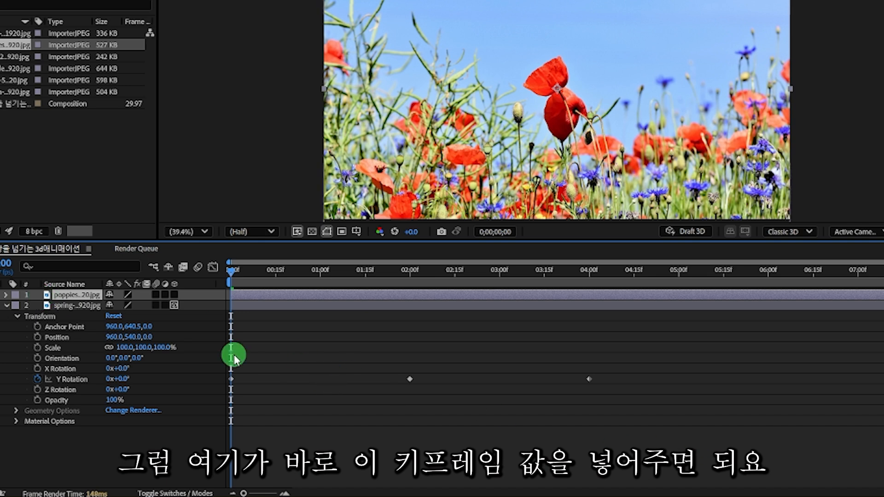
Select and copy the three Y Rotation keyframes of the daffodil (spring) layer.
left_click(424, 410)
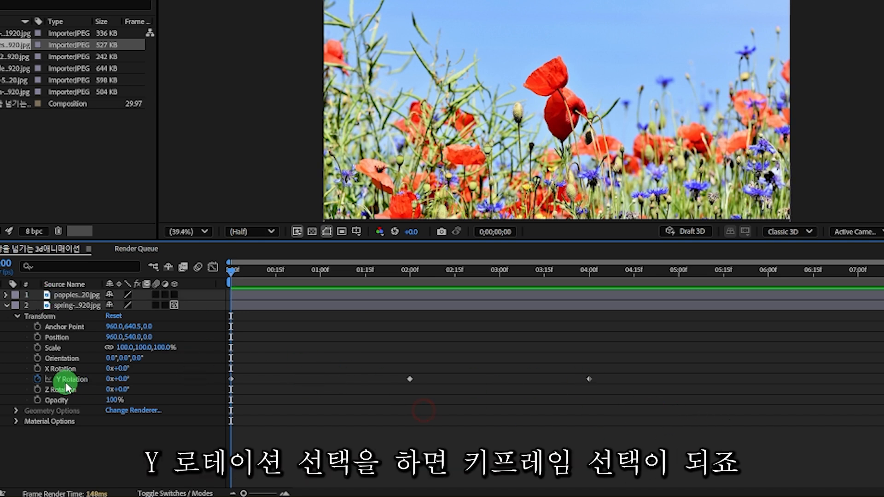
left_click(67, 383)
left_click_drag(653, 410, 202, 358)
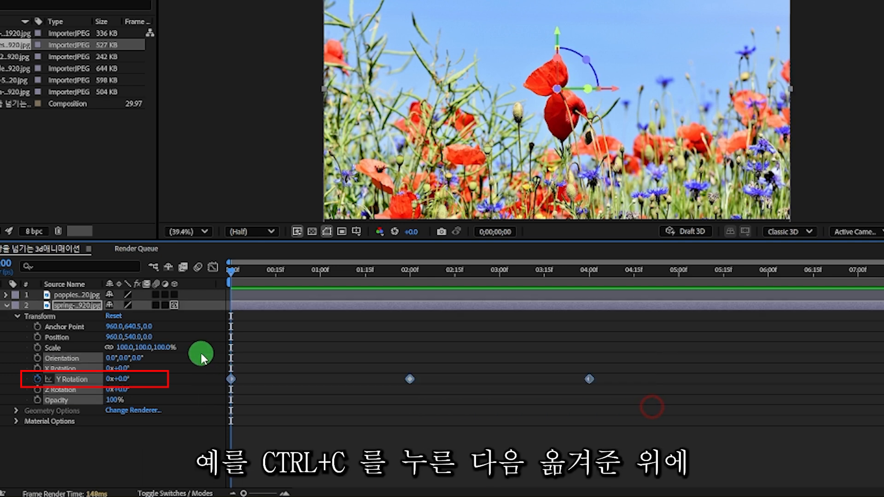
Make the poppies layer 3D and paste the copied Y Rotation keyframes onto it at 0 s.
left_click(51, 295)
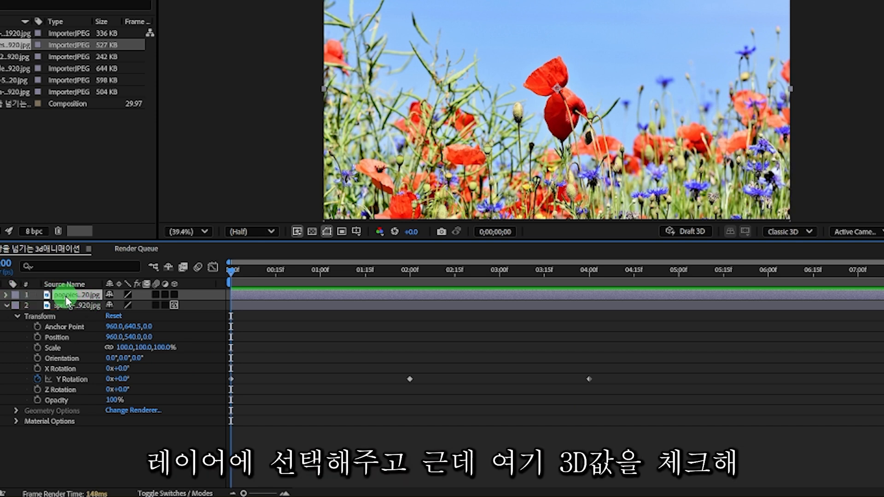
left_click(173, 295)
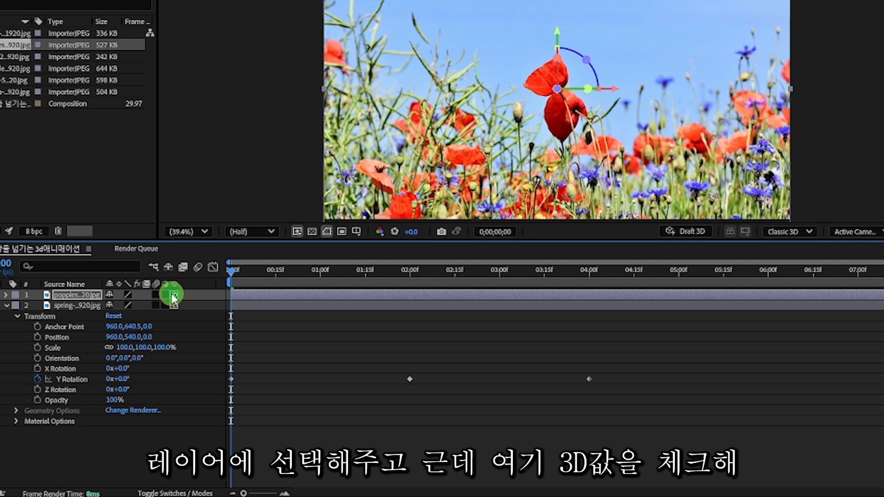
left_click(87, 299)
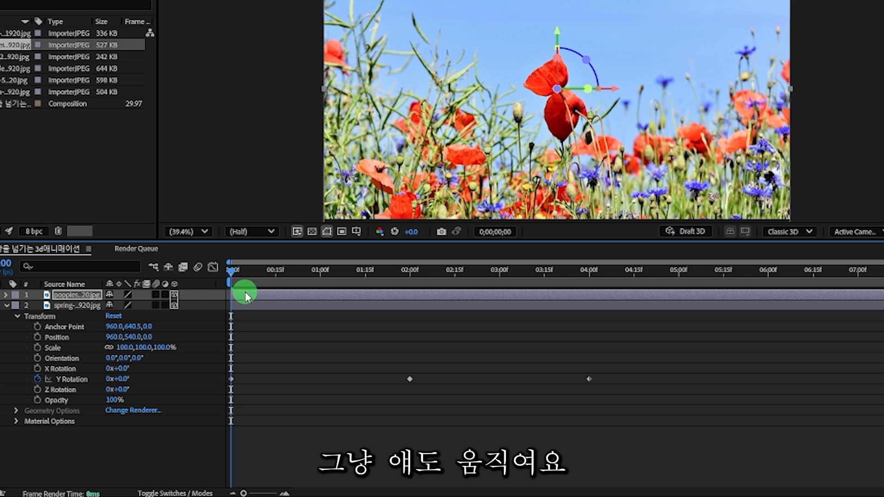
Preview the rotating poppies layer over the daffodil layer and return to the first frame.
key("space")
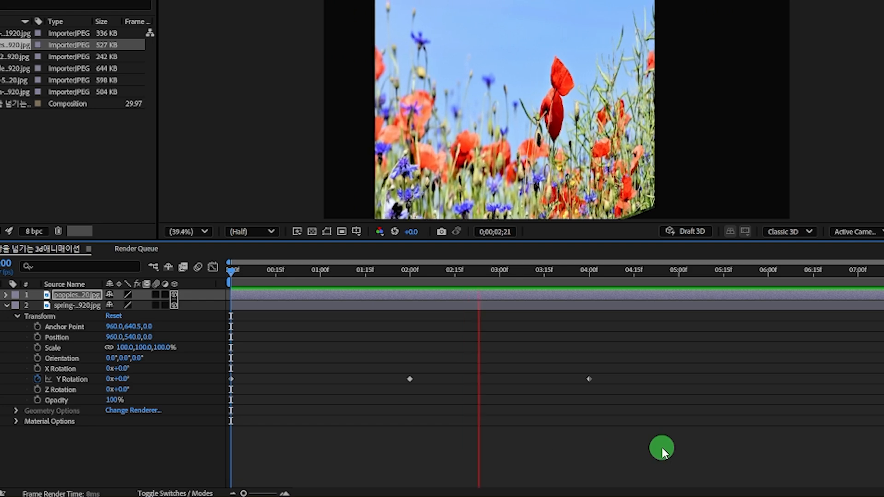
key("space")
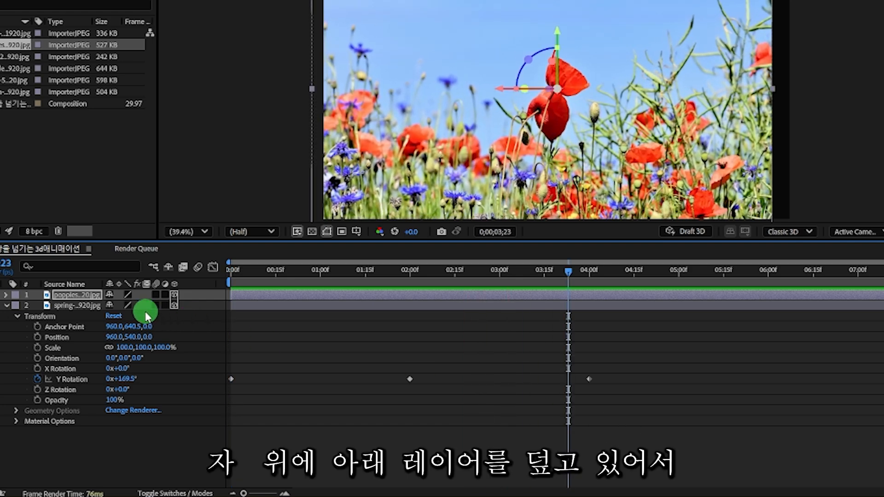
left_click(232, 272)
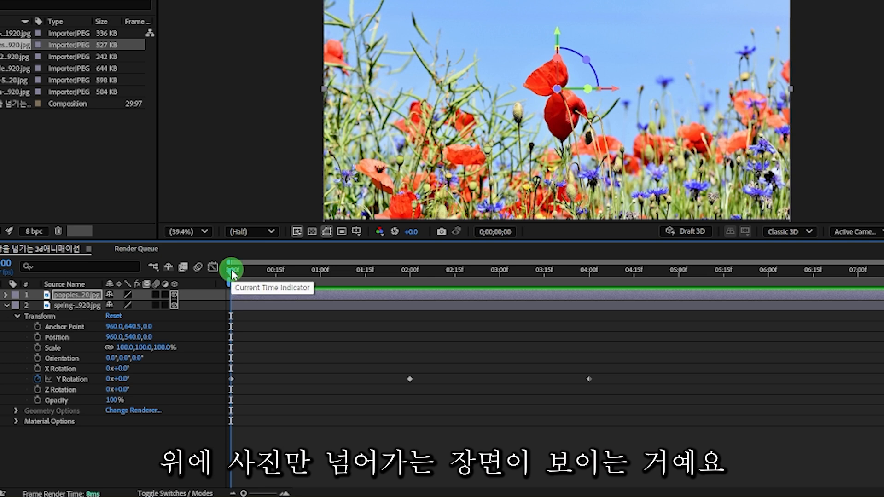
Add the pink blossom image as the top layer and give it 3D with the copied Y Rotation keyframes.
left_click(57, 300)
left_click(14, 57)
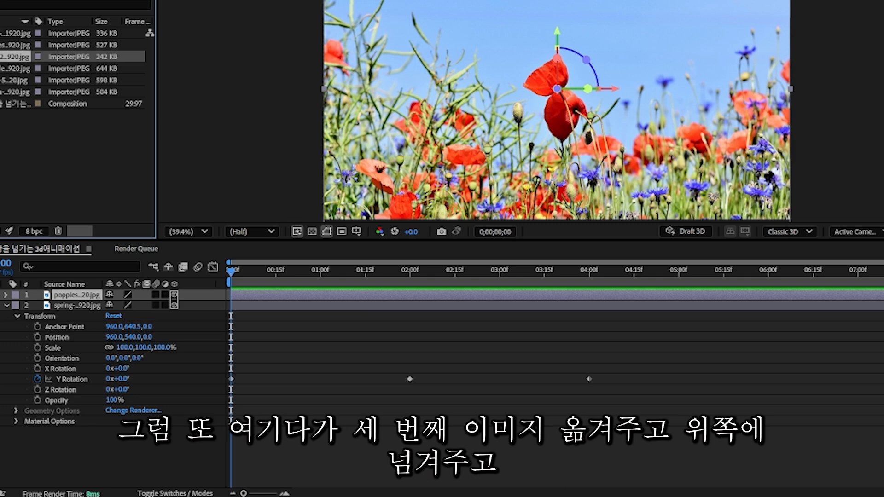
left_click_drag(14, 57, 15, 293)
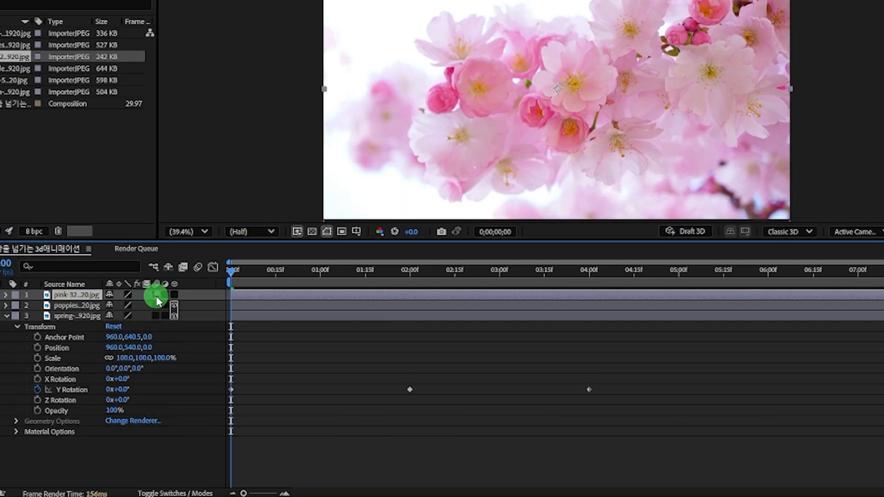
left_click(173, 295)
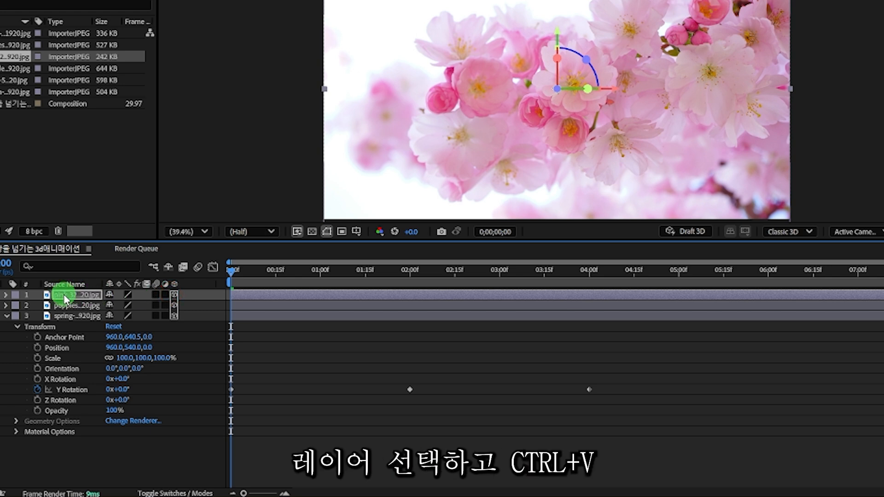
Add the lavender image as the top layer and give it 3D with the copied Y Rotation keyframes.
left_click_drag(1, 69, 19, 298)
left_click(78, 294)
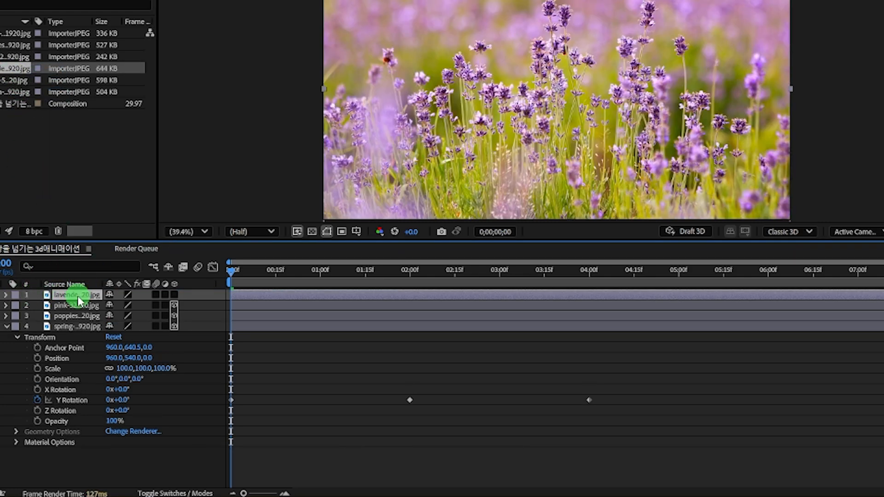
left_click(174, 294)
left_click(73, 300)
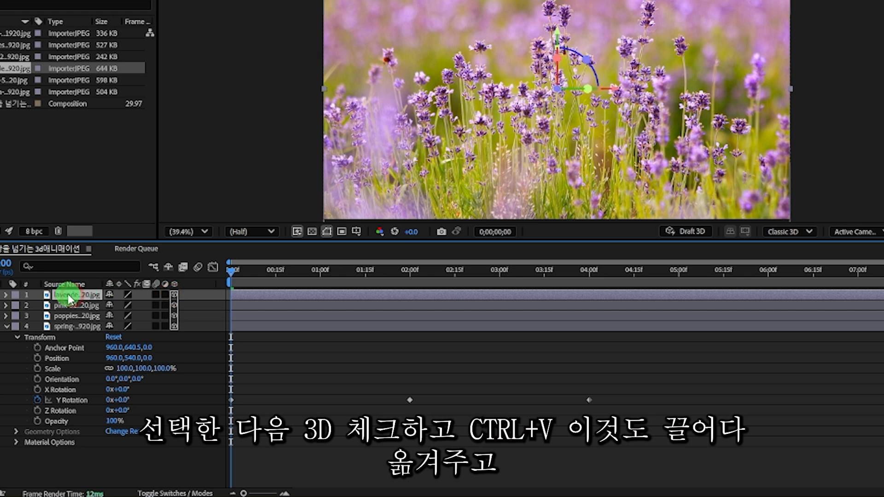
Add the daisy image (image-5) as the top layer and give it 3D with the copied Y Rotation keyframes.
left_click(10, 82)
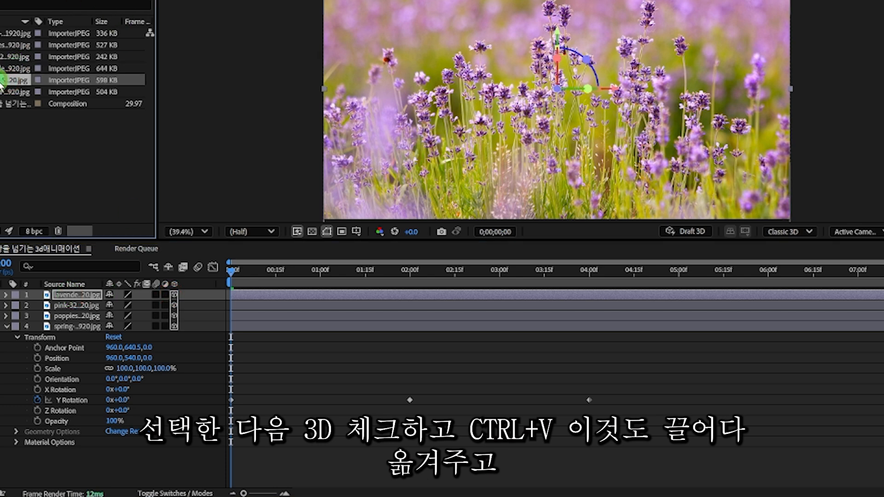
left_click_drag(39, 282, 37, 292)
left_click(173, 295)
left_click(58, 299)
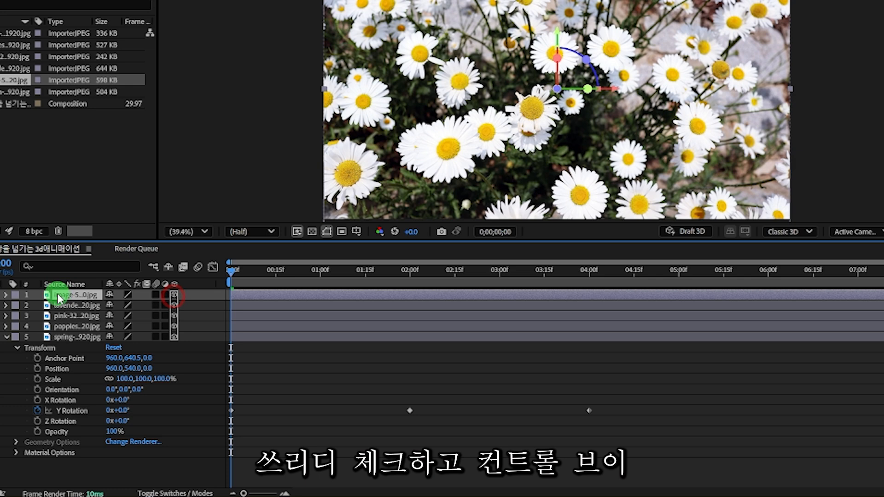
Add the garden pansy image as the top layer and give it 3D with the copied Y Rotation keyframes.
left_click_drag(4, 92, 59, 290)
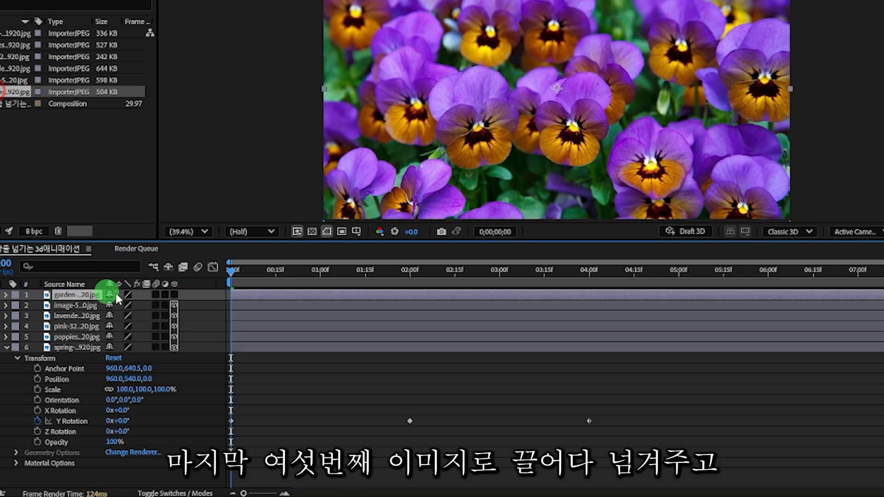
left_click(174, 294)
left_click(91, 295)
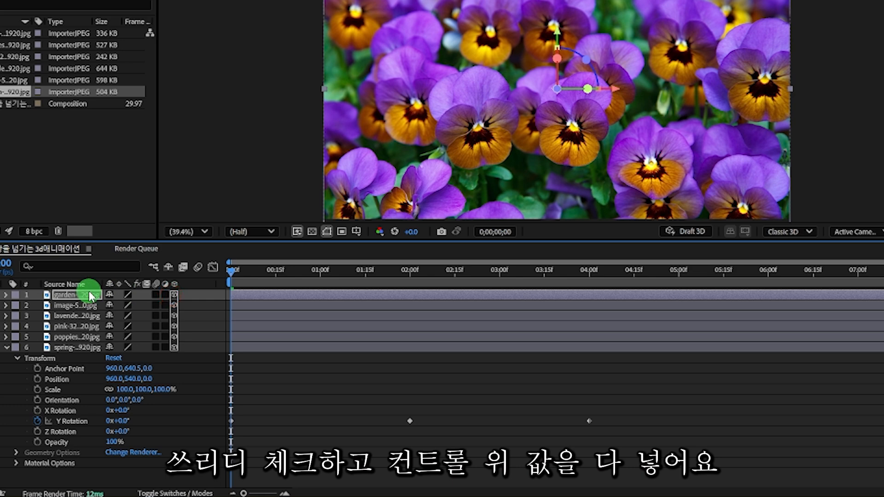
Preview the six stacked rotating layers from the start and return to the first frame.
left_click(234, 270)
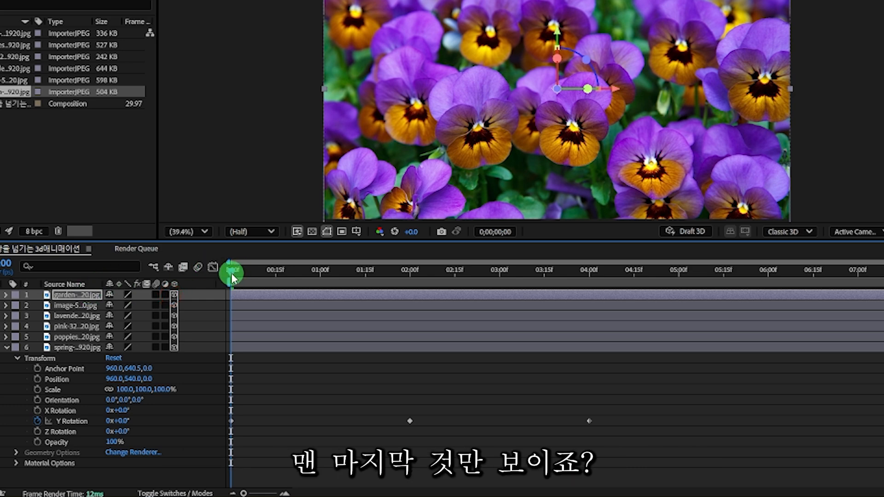
key("space")
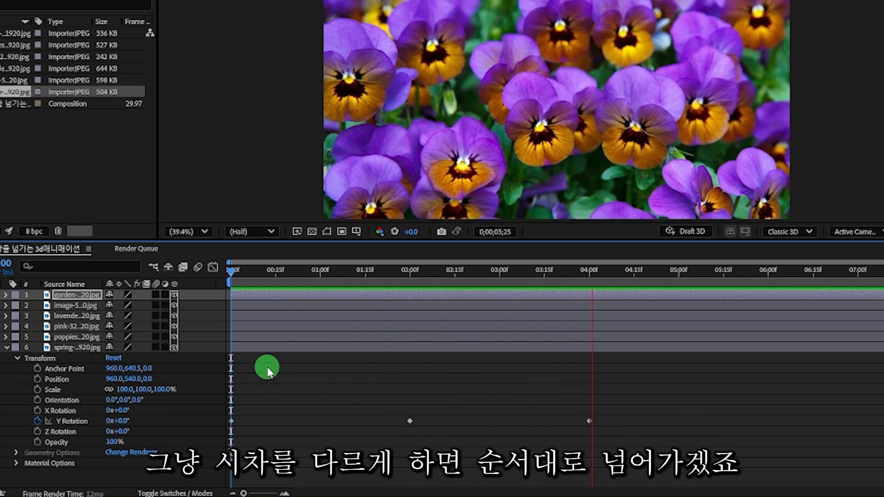
key("space")
left_click(231, 270)
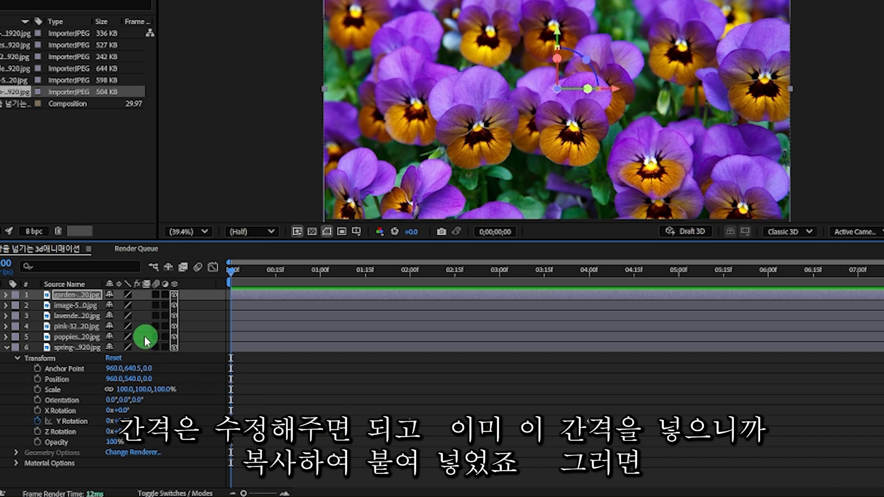
Shift the poppies layer to start at about 2 s and the pink blossom layer to start at about 4 s.
left_click(76, 348)
left_click(59, 339)
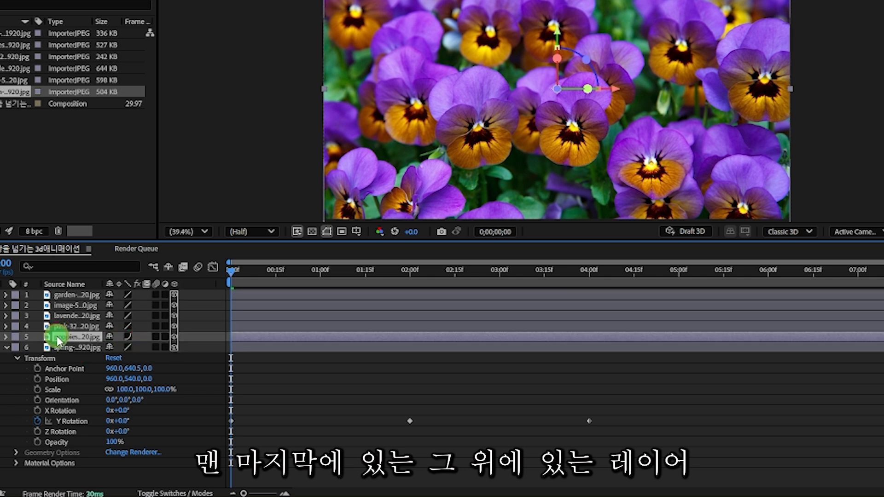
left_click(128, 337)
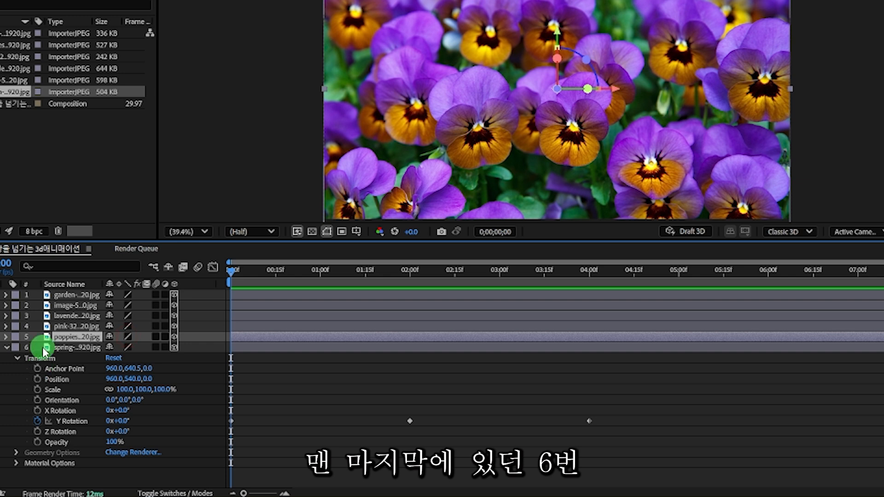
left_click(28, 339)
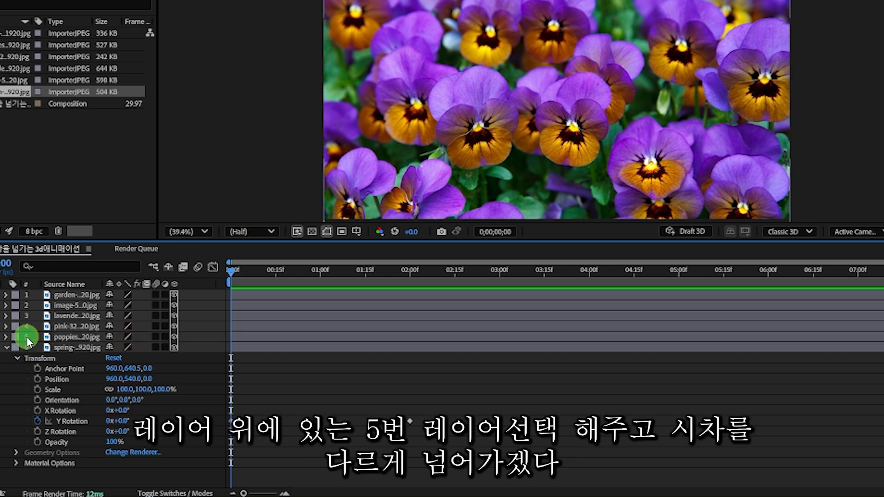
left_click(47, 338)
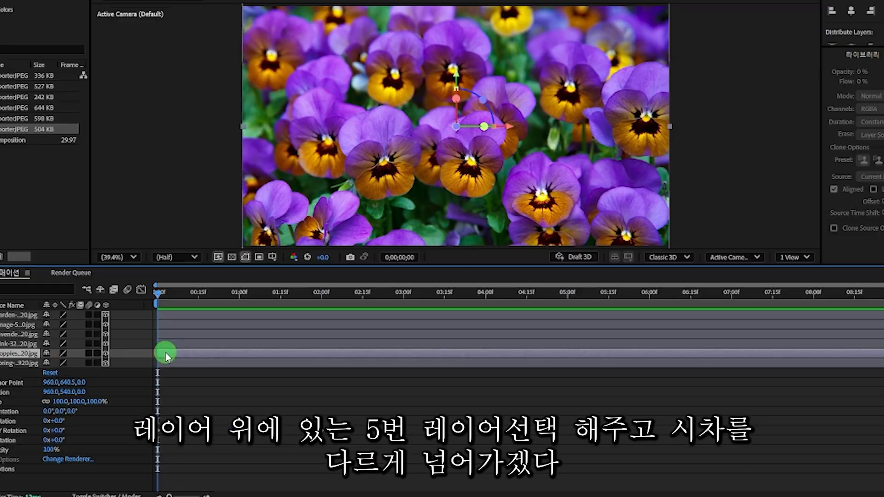
left_click_drag(239, 337, 288, 355)
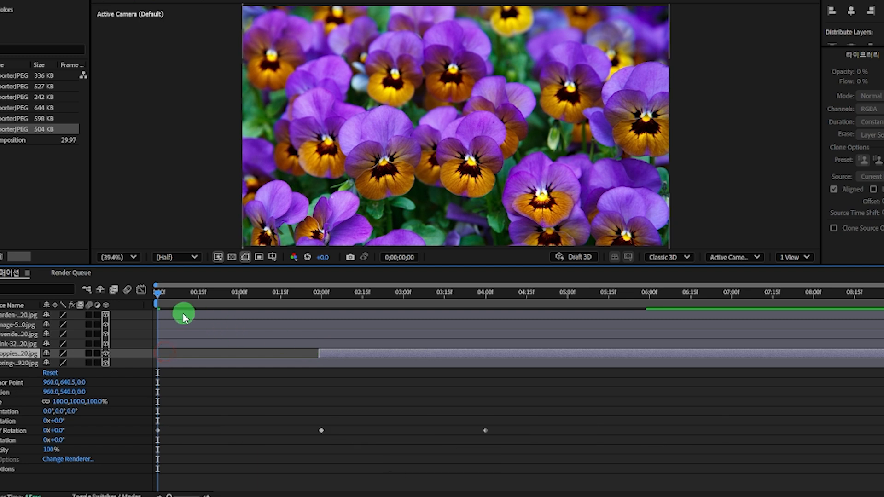
left_click(181, 347)
left_click_drag(179, 349, 505, 342)
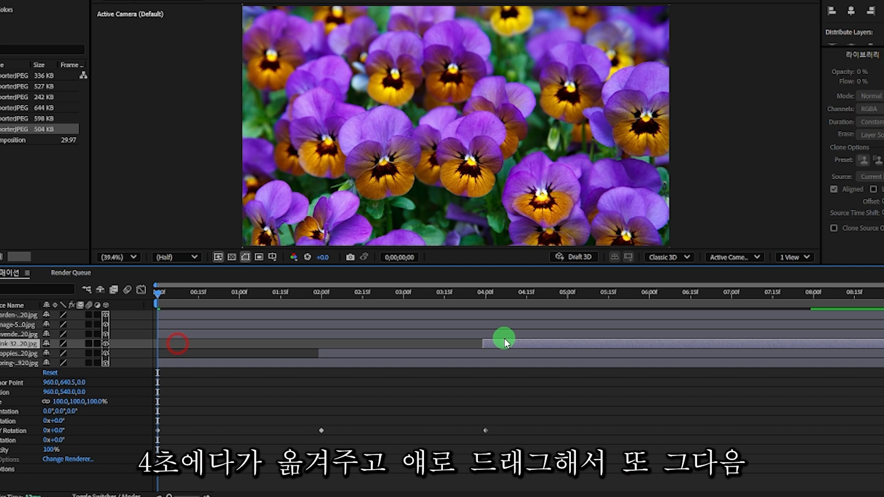
Shift the lavender layer to start at about 6 s, the daisy layer at about 8 s and the garden pansy layer at about 10 s.
left_click_drag(197, 332, 664, 328)
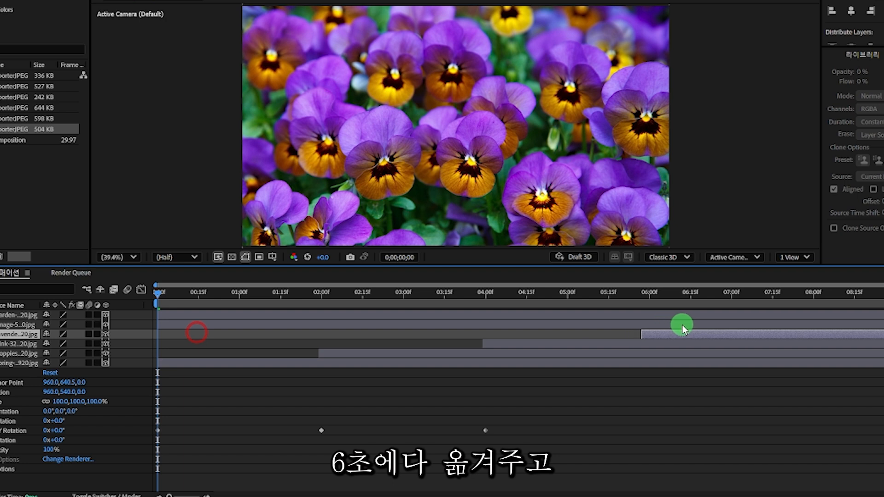
left_click(169, 326)
left_click_drag(168, 326, 824, 324)
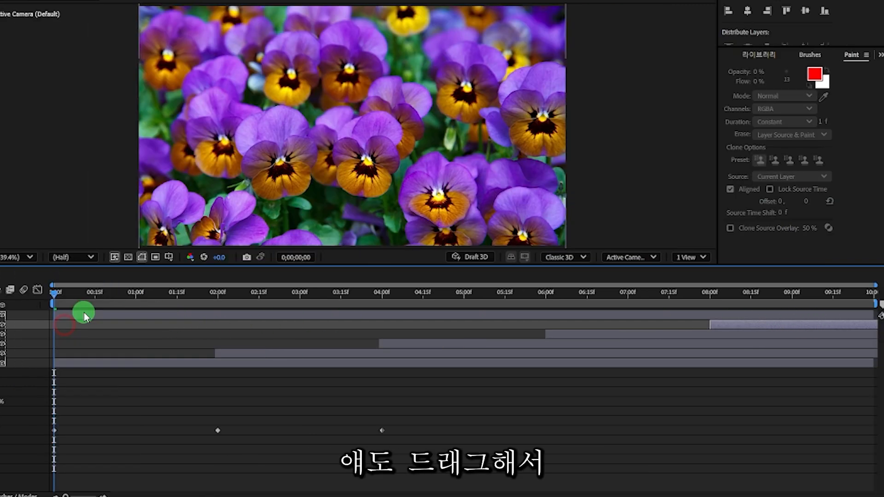
left_click_drag(85, 317, 849, 315)
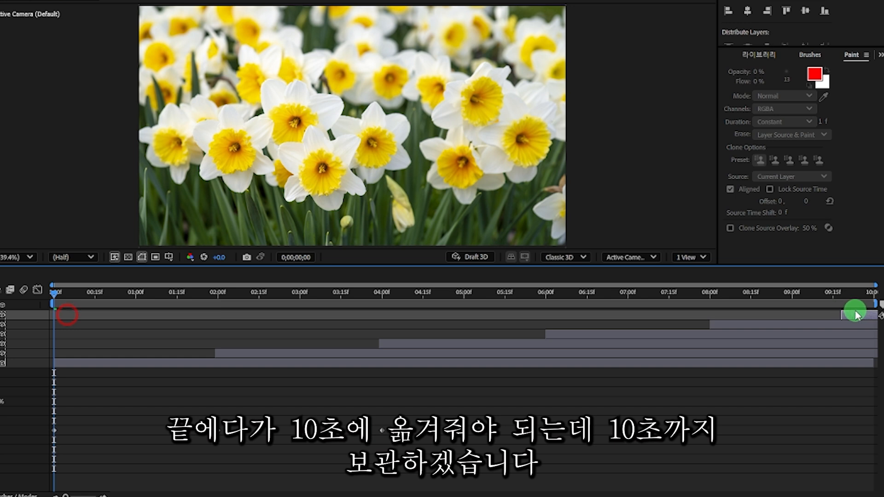
left_click_drag(867, 315, 880, 313)
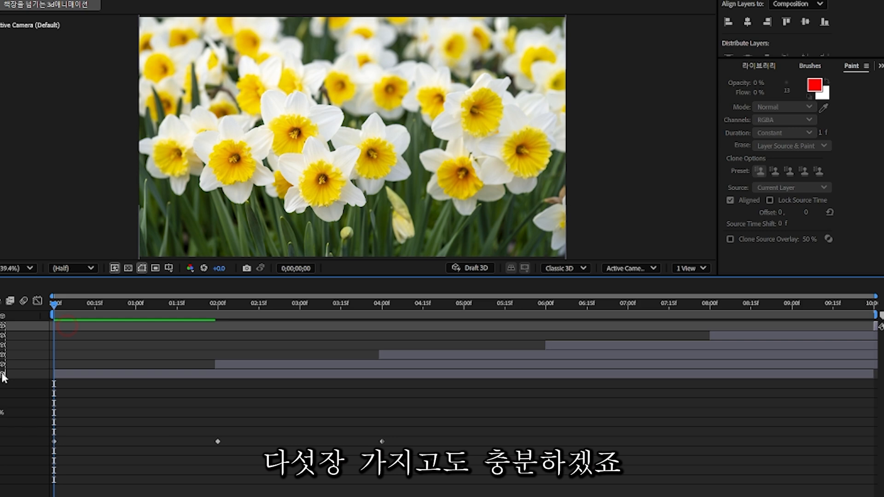
Preview the staggered page turns from the first frame, checking how the opening section looks.
left_click(98, 349)
key("space")
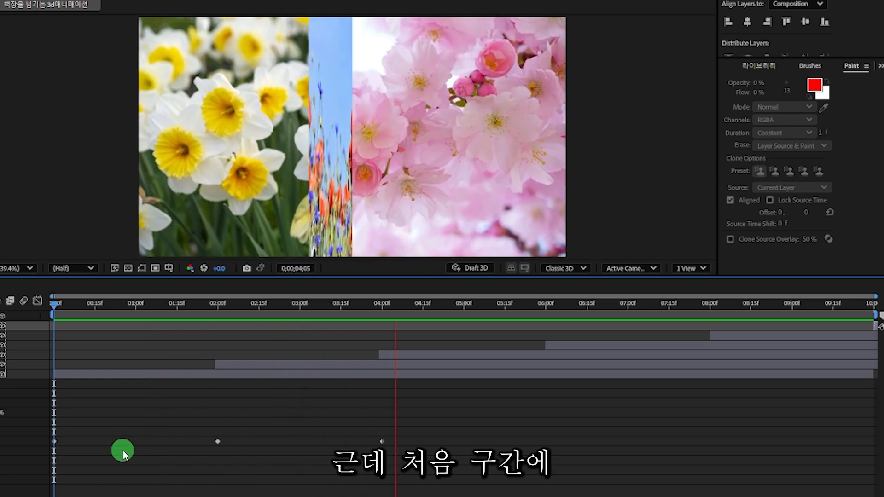
left_click(54, 315)
key("space")
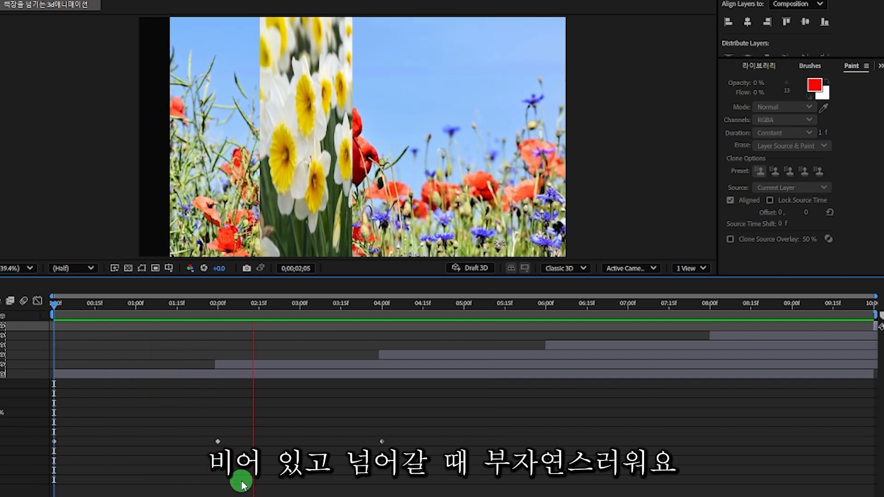
key("space")
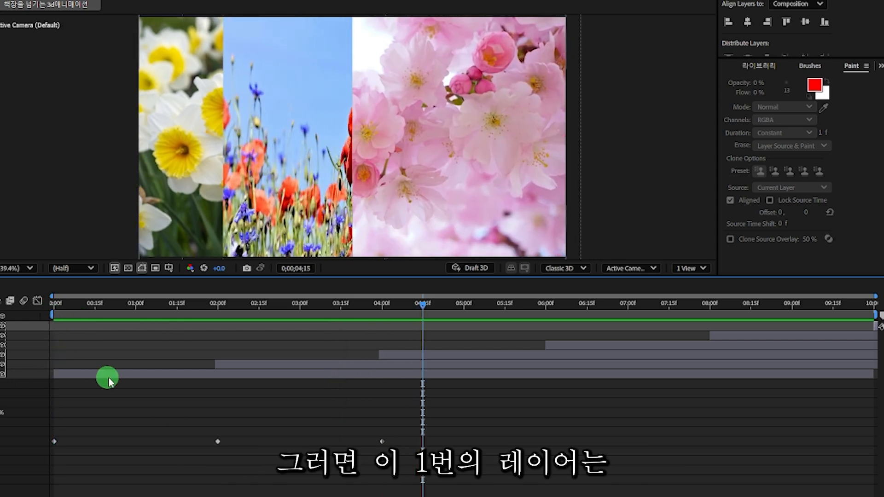
Scrub to 0;00;03;29, where the daffodil page has fully turned, and split the spring daffodil layer there.
left_click(54, 302)
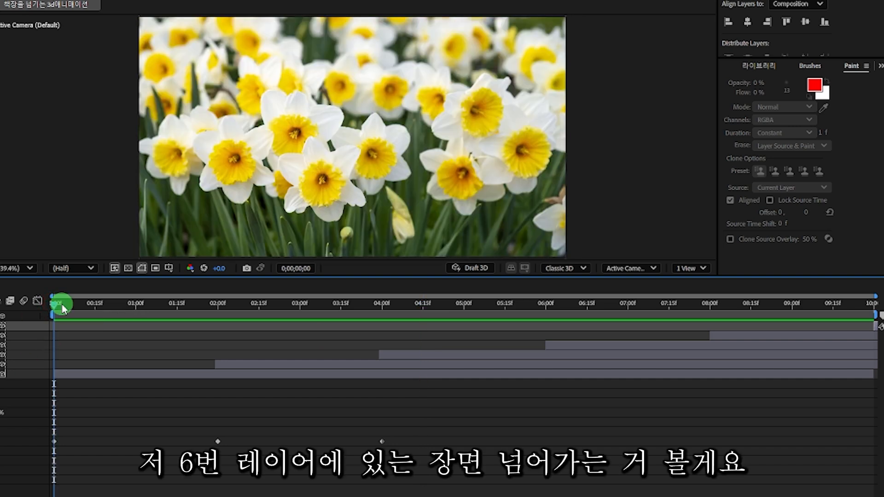
left_click_drag(54, 307, 379, 316)
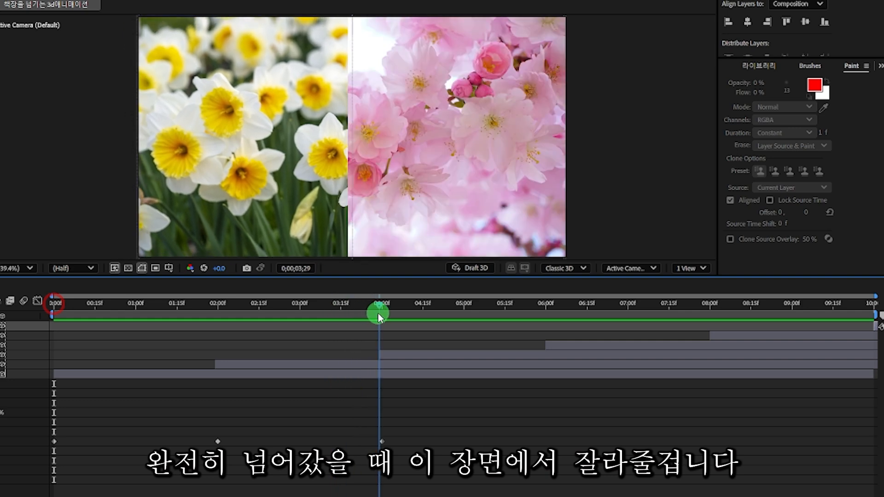
left_click(211, 377)
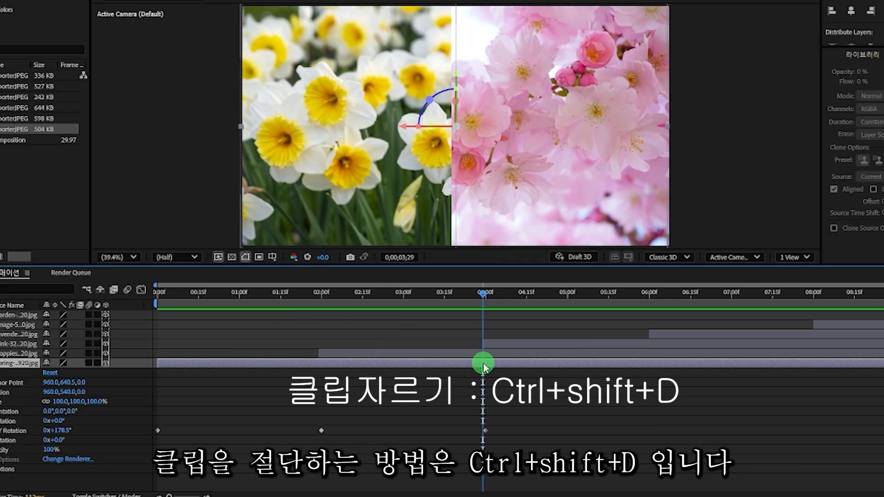
key("ctrl+shift+d")
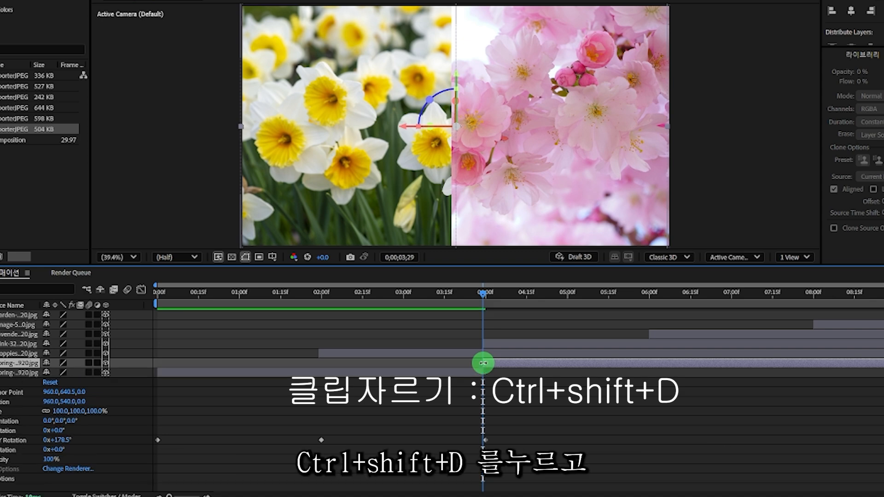
Preview the page turns twice from the split point at 0;00;03;29, selecting the first daffodil segment in between.
left_click(482, 294)
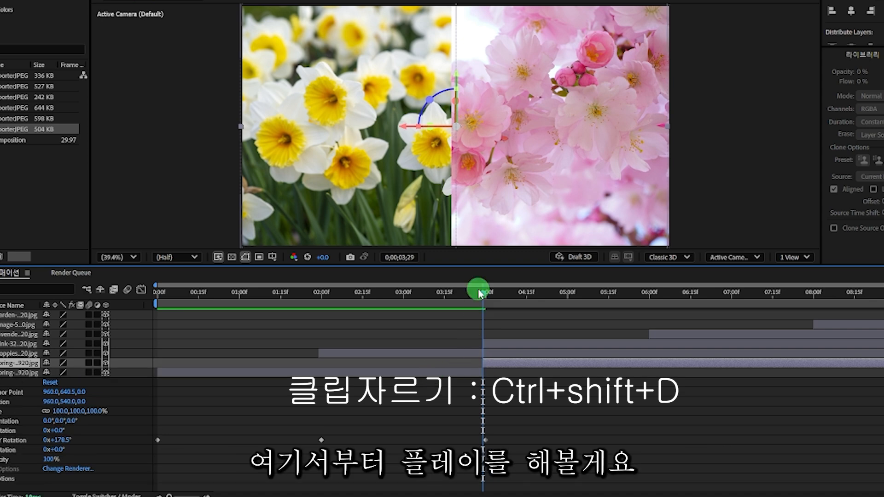
key("space")
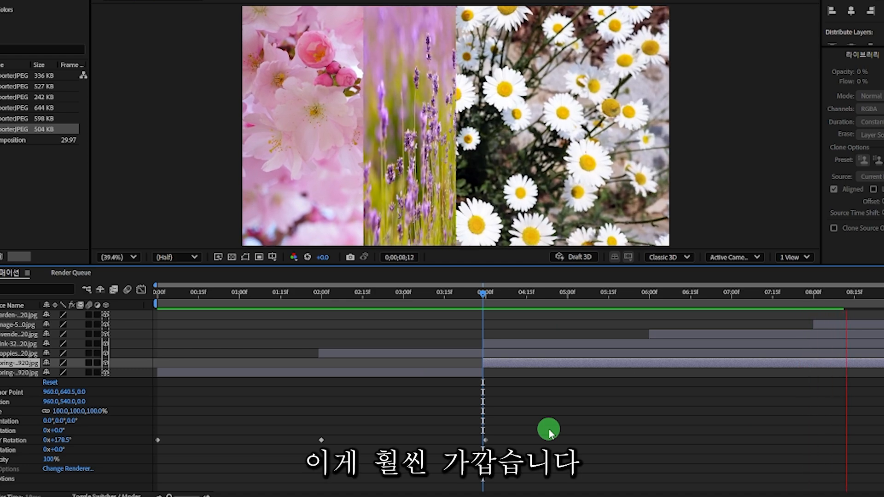
key("space")
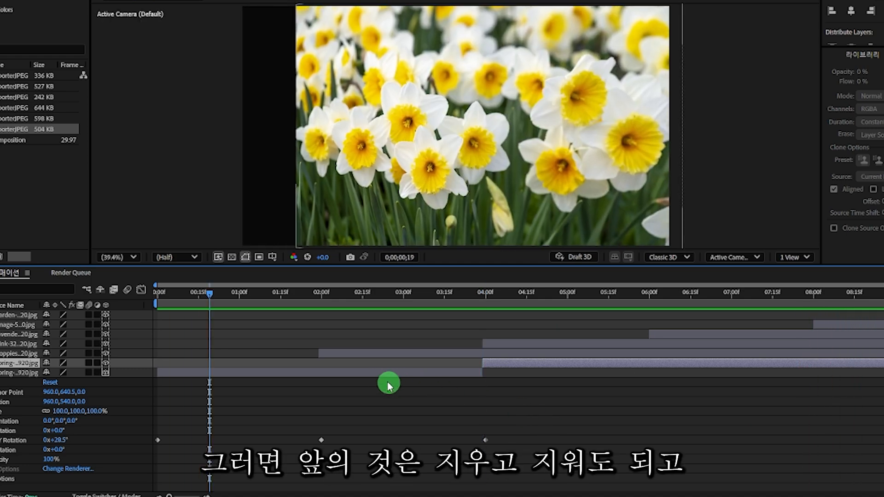
left_click(382, 373)
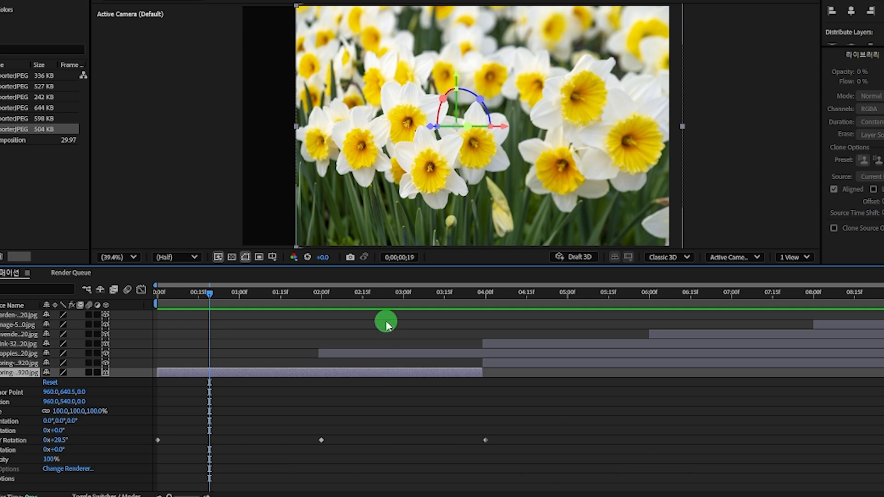
left_click(484, 294)
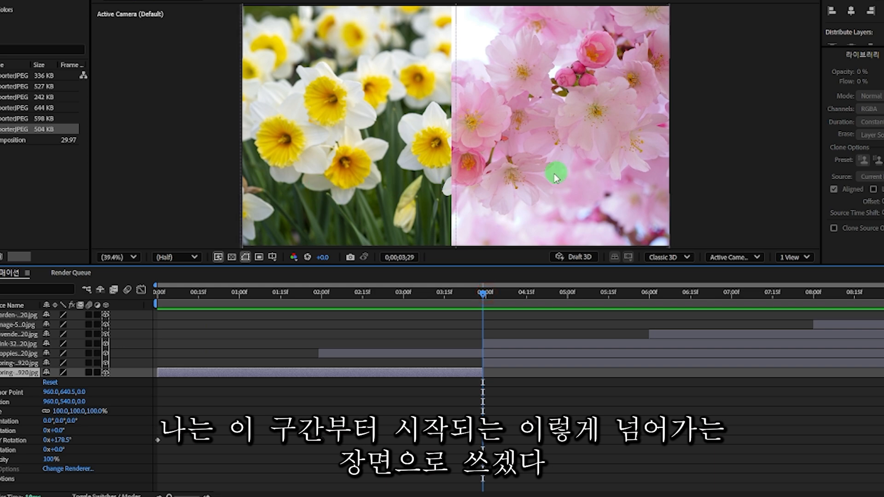
key("space")
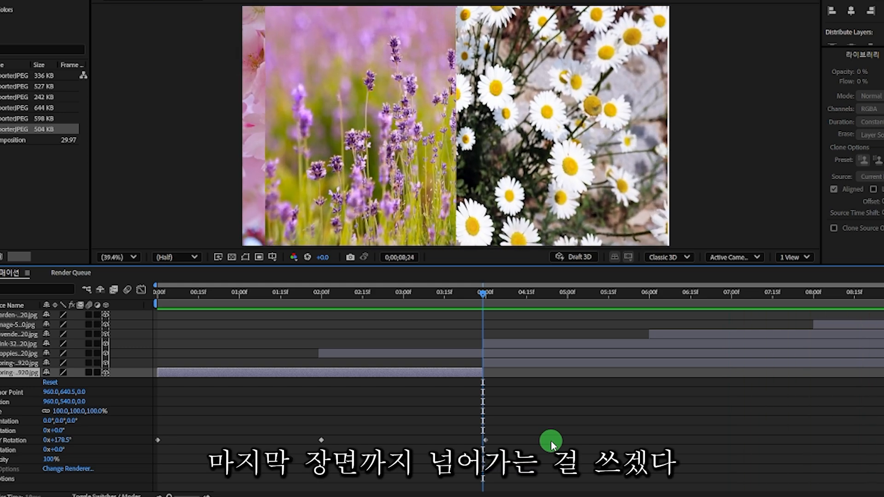
key("space")
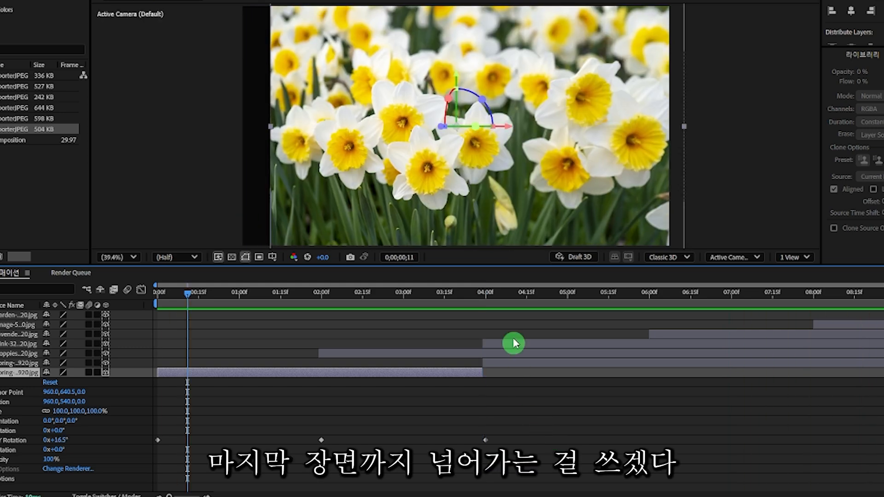
Place the current time at 0;00;03;29 and set the work area from about 4 s to the composition's end at 10 s.
left_click(486, 294)
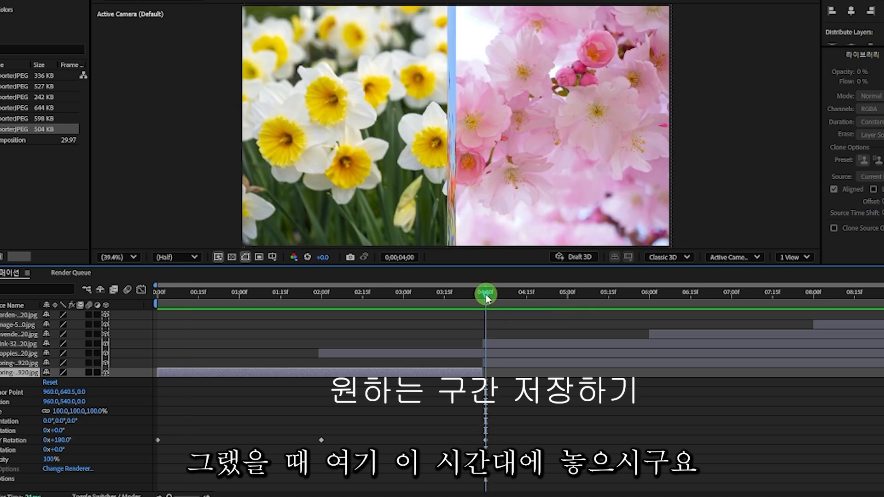
left_click_drag(487, 298, 484, 300)
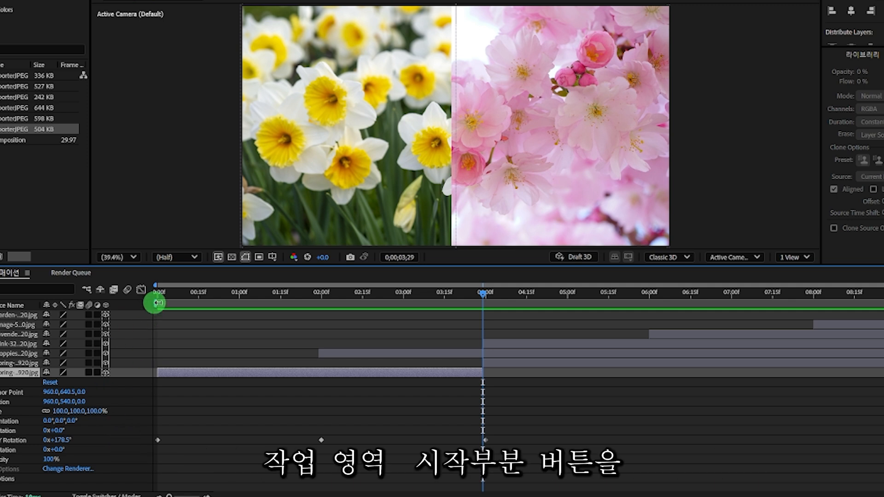
left_click_drag(157, 302, 485, 302)
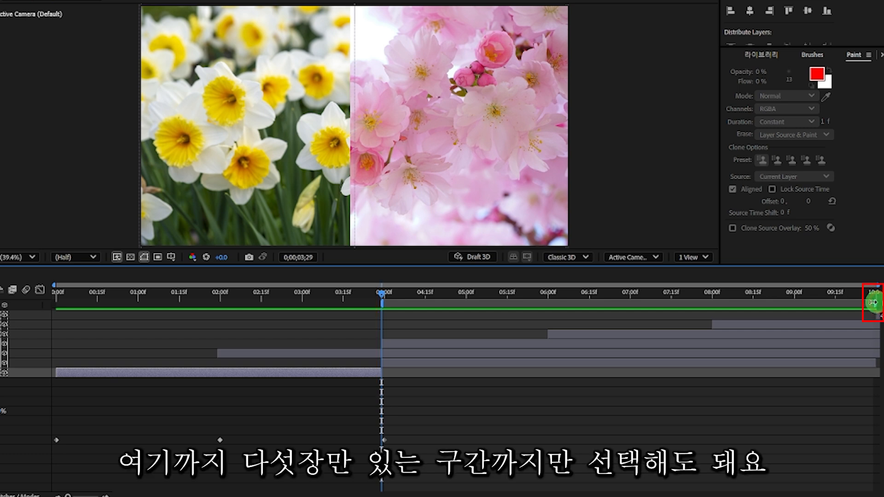
left_click_drag(878, 305, 713, 304)
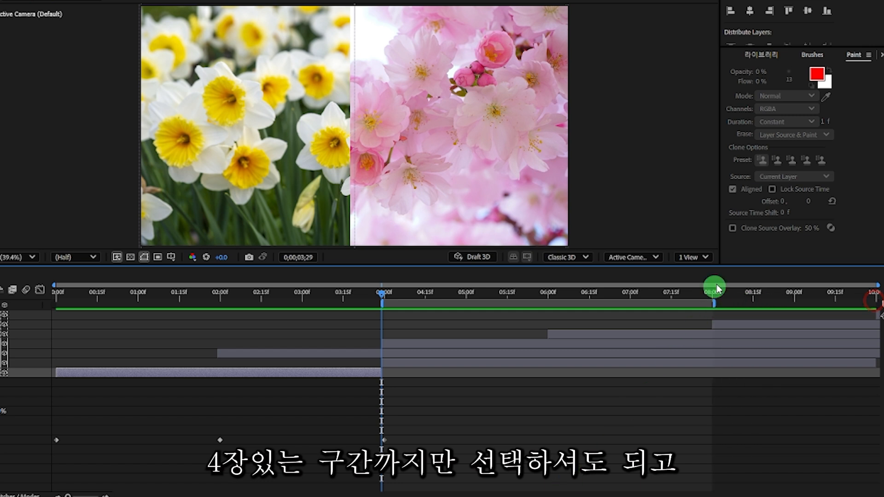
left_click_drag(715, 303, 880, 302)
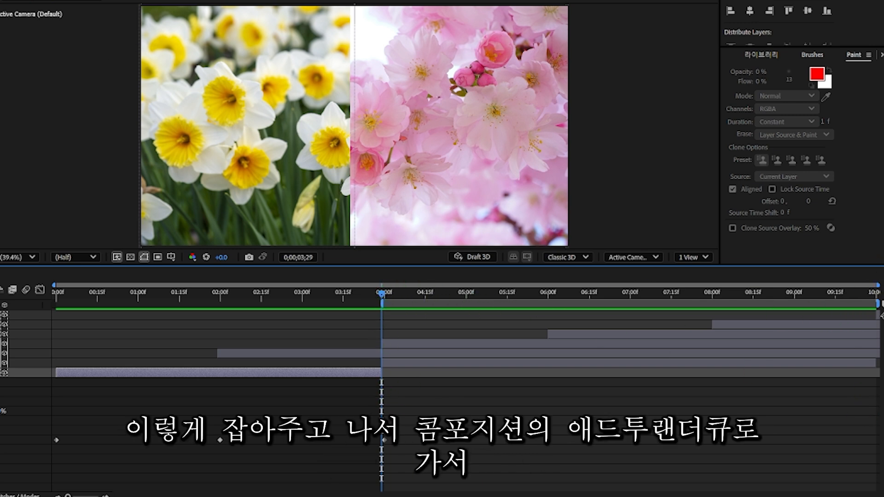
Preview the finished page-turning animation within the work area, starting from about 4 s.
left_click(0, 0)
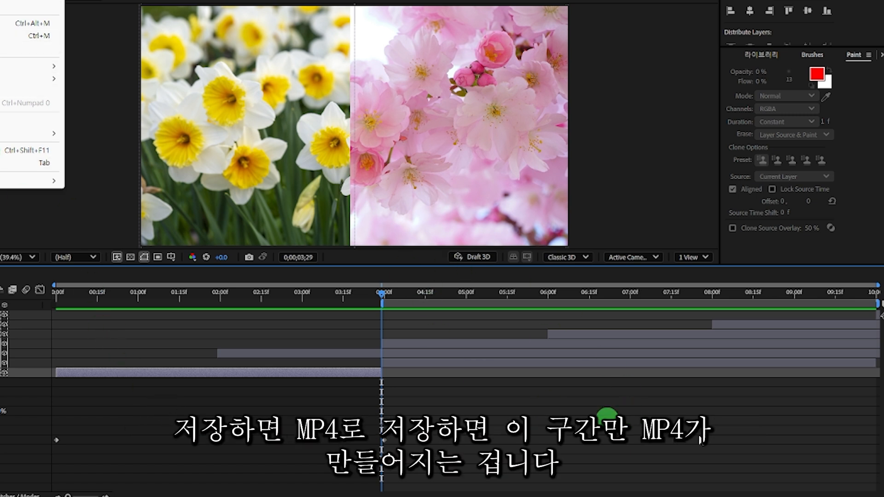
left_click(382, 294)
key("space")
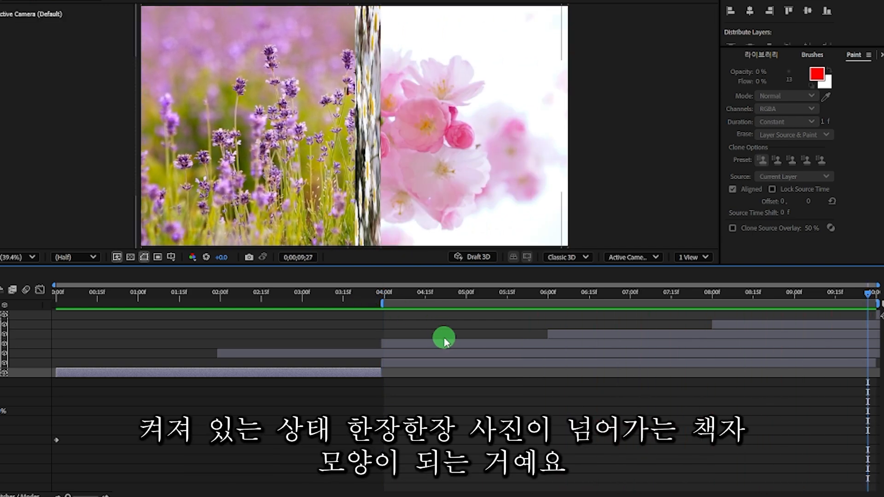
key("space")
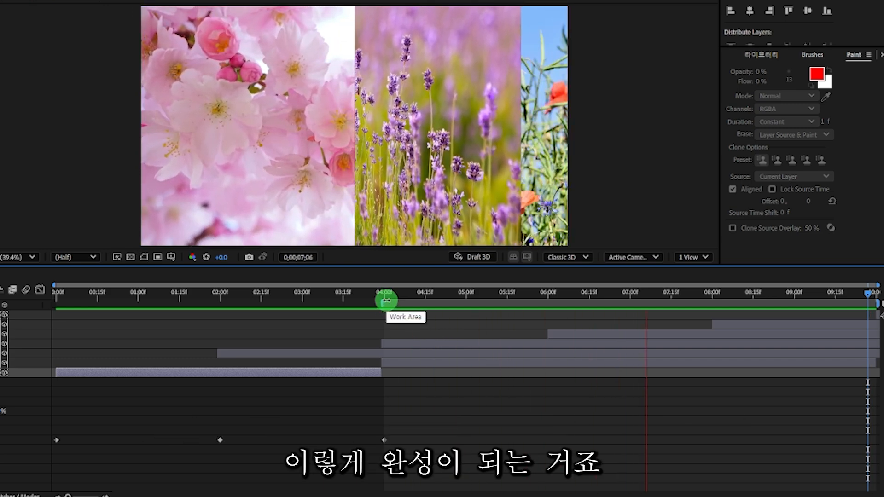
key("space")
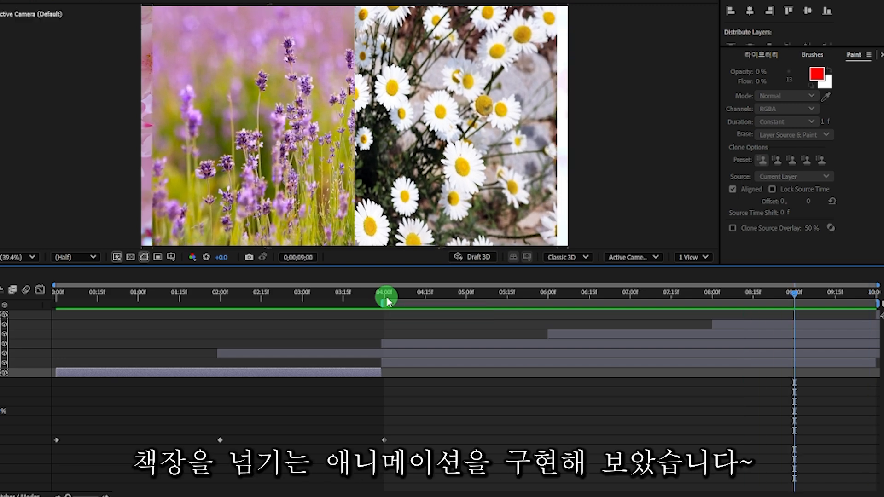